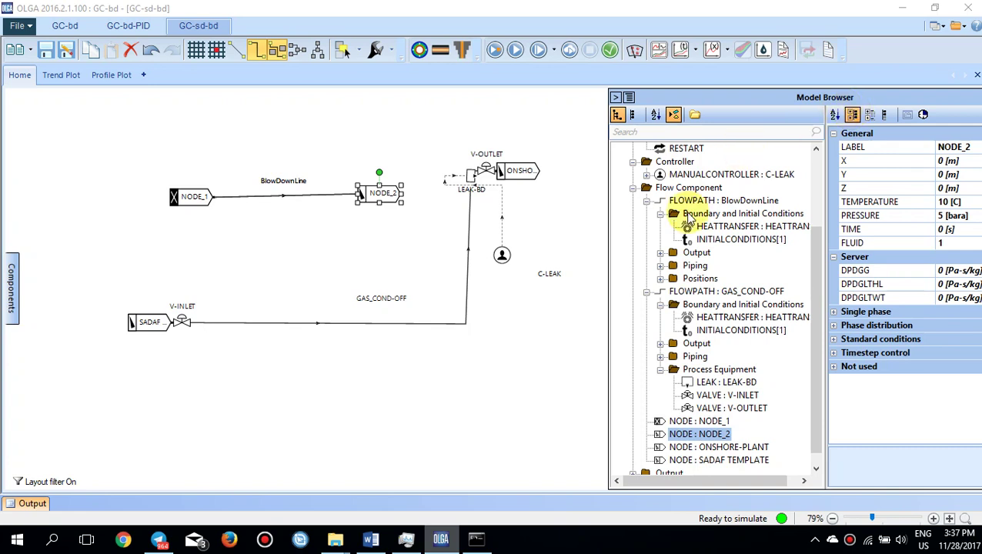
Review the GAS_COND-OFF flowpath's geometry and the properties of its end nodes, its inlet and outlet valves and the LEAK-BD leak.
double_click(444, 328)
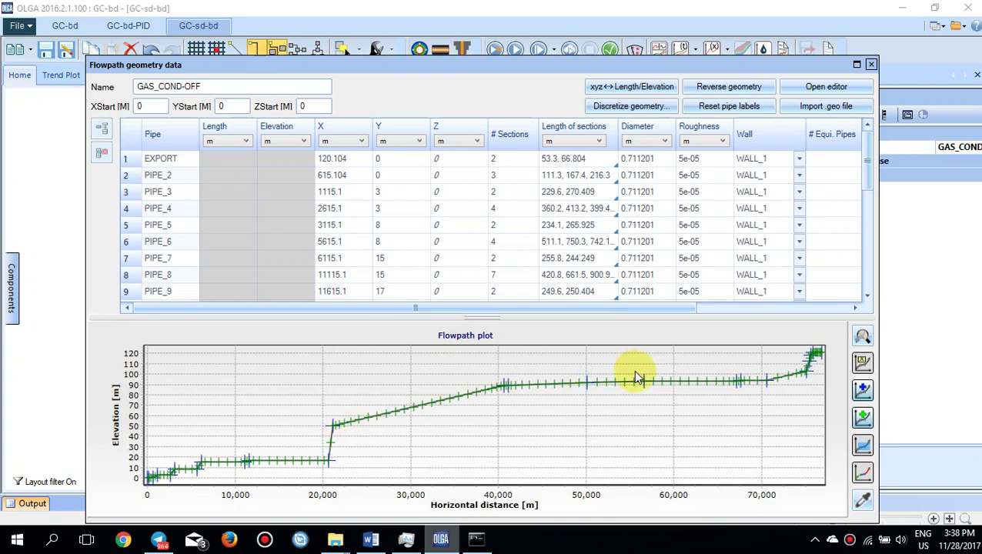
left_click(872, 65)
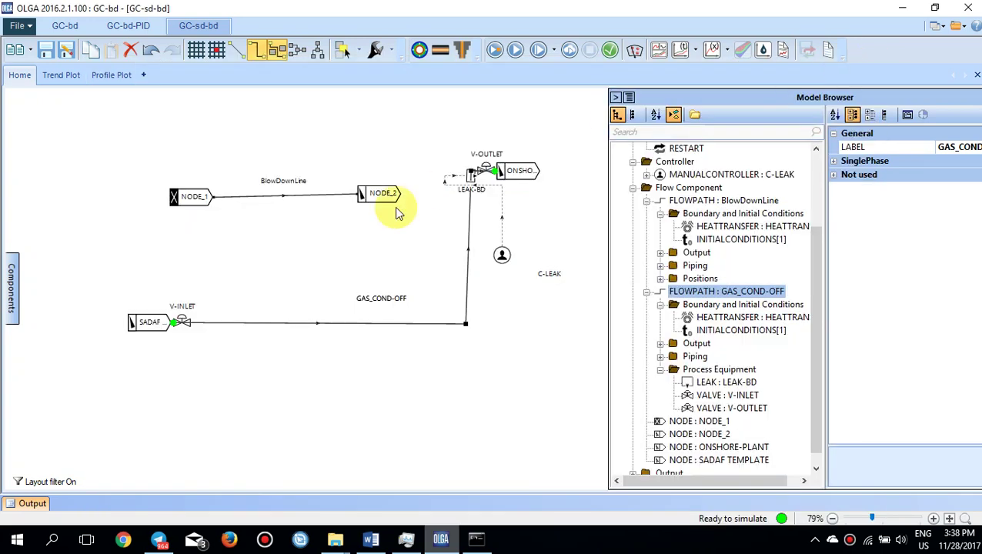
left_click(150, 321)
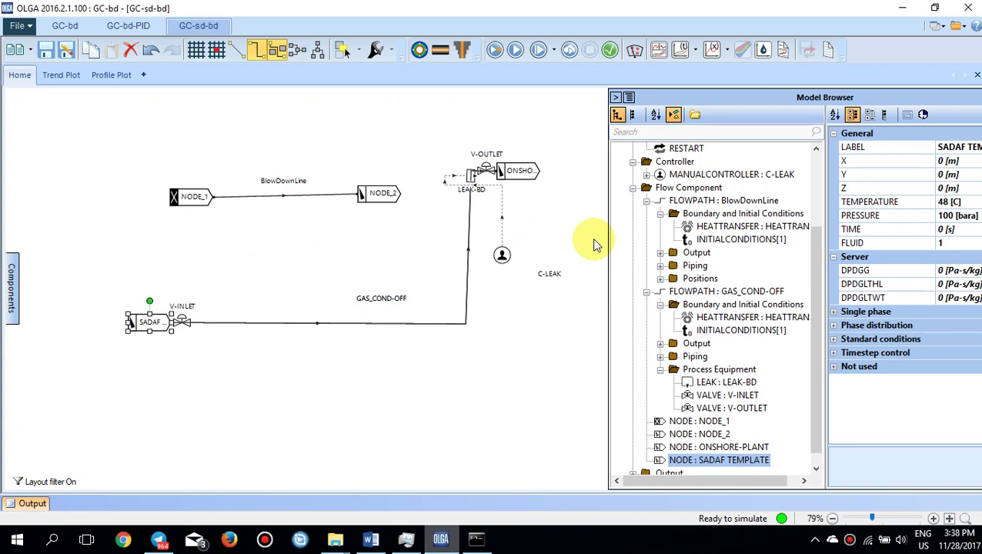
left_click(522, 168)
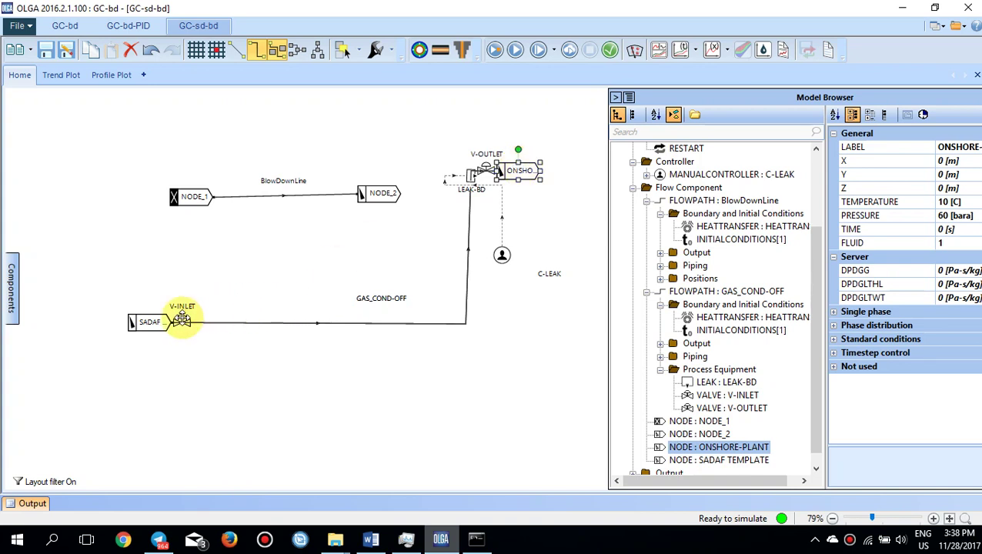
left_click(182, 321)
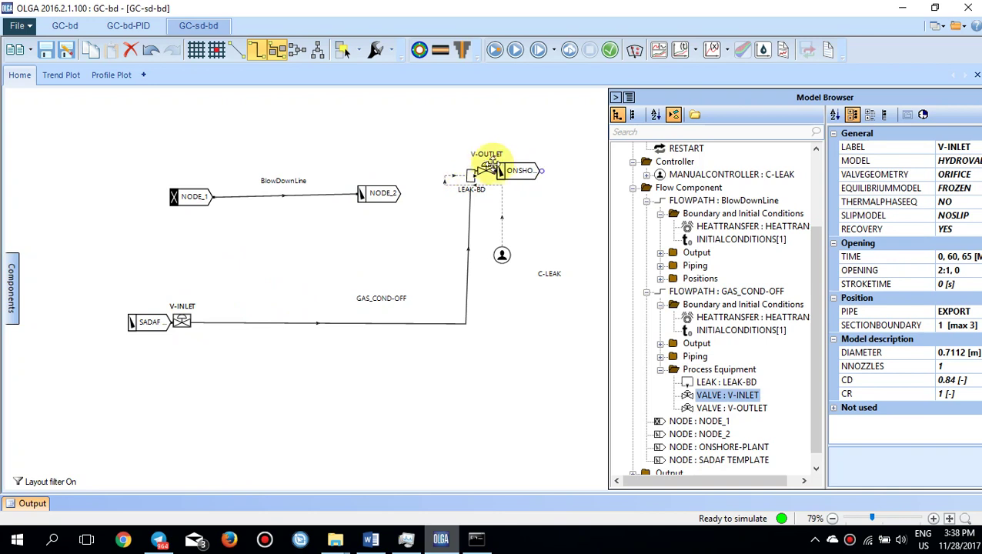
left_click(489, 168)
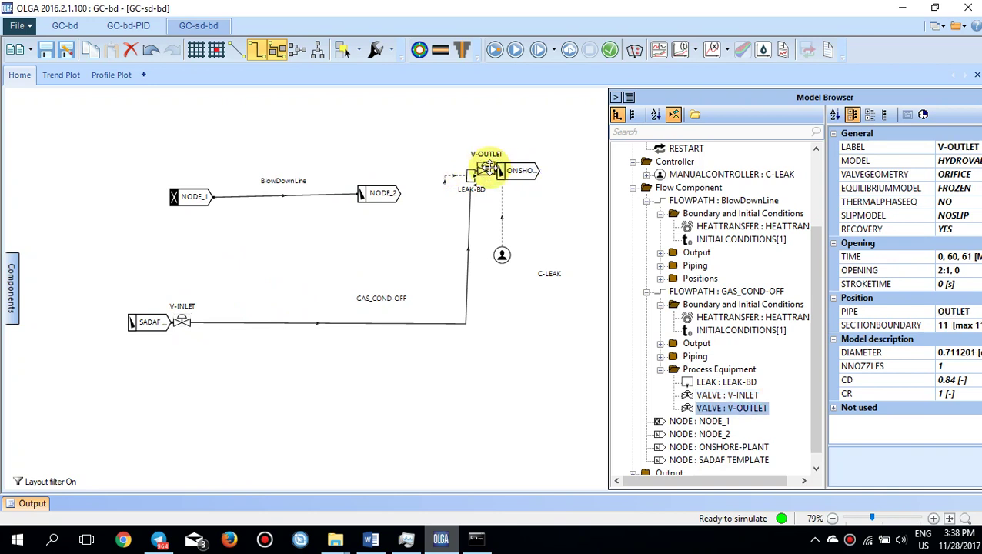
left_click(471, 177)
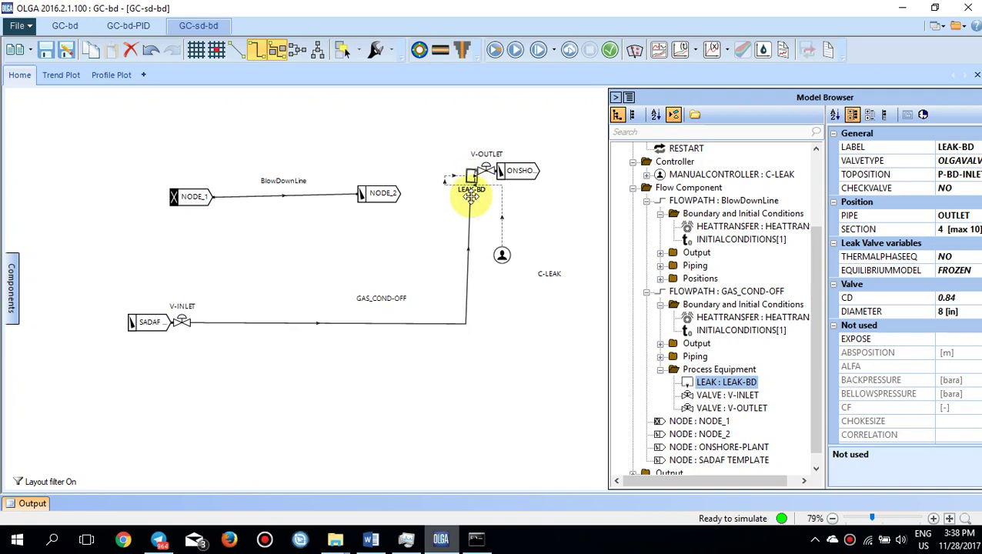
Review the BlowDownLine flowpath's pipe geometry and the properties of its outlet node NODE_2.
double_click(297, 194)
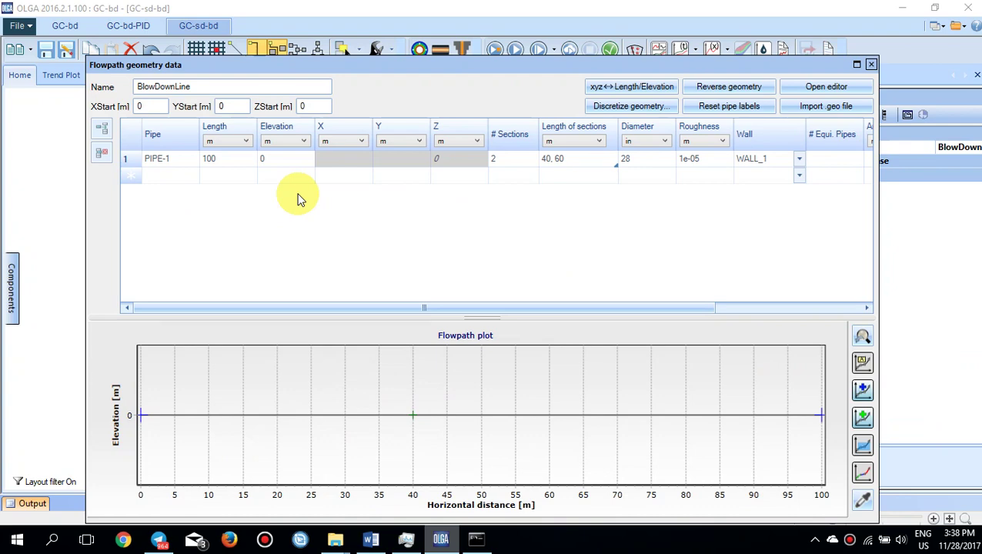
left_click(871, 66)
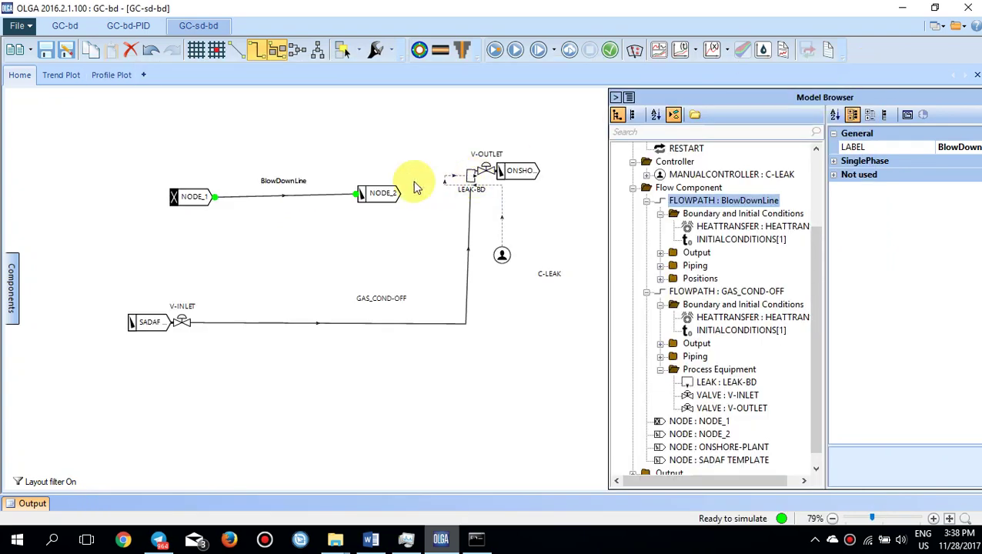
left_click(383, 189)
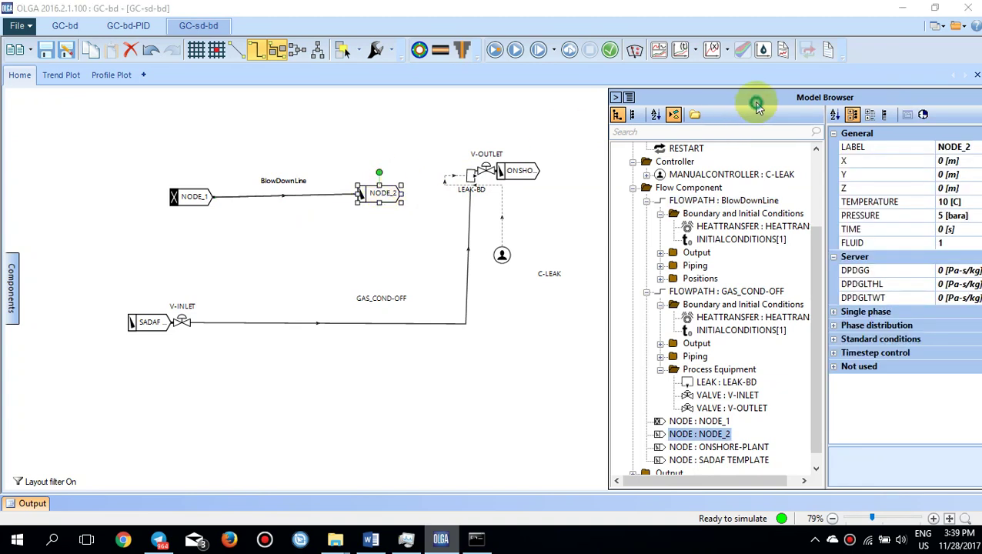
Shift the Model Browser so that its property values fit fully on screen, and keep it open.
left_click_drag(758, 104, 687, 107)
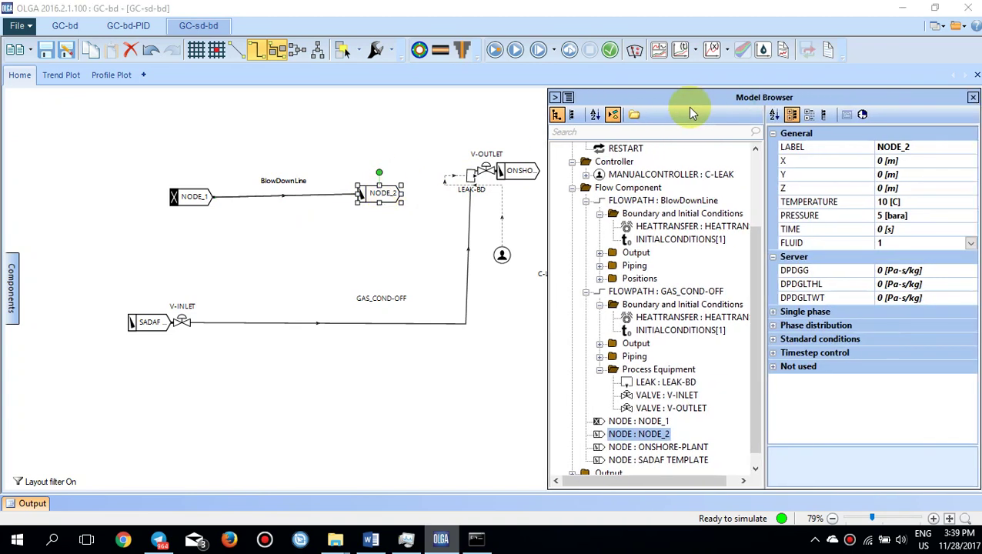
left_click(974, 99)
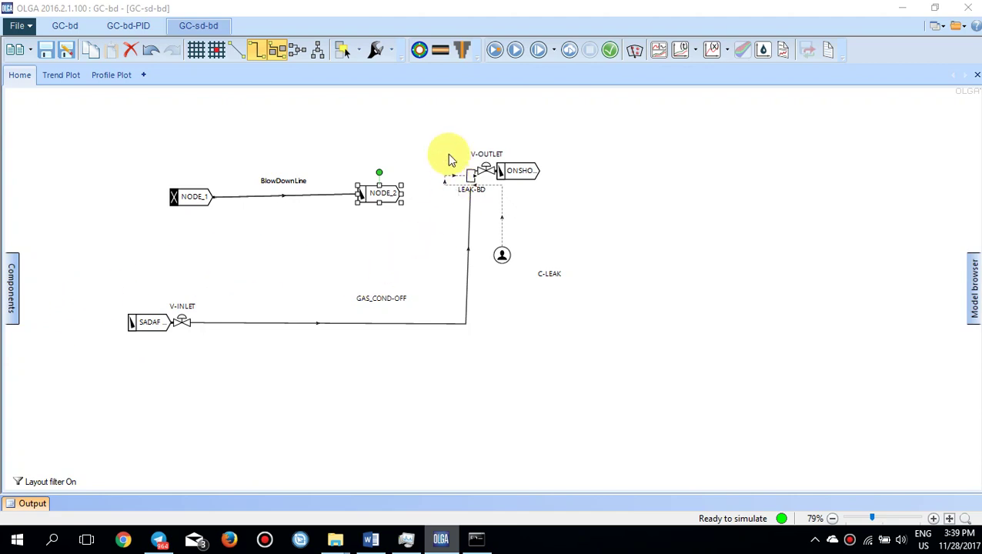
left_click(972, 307)
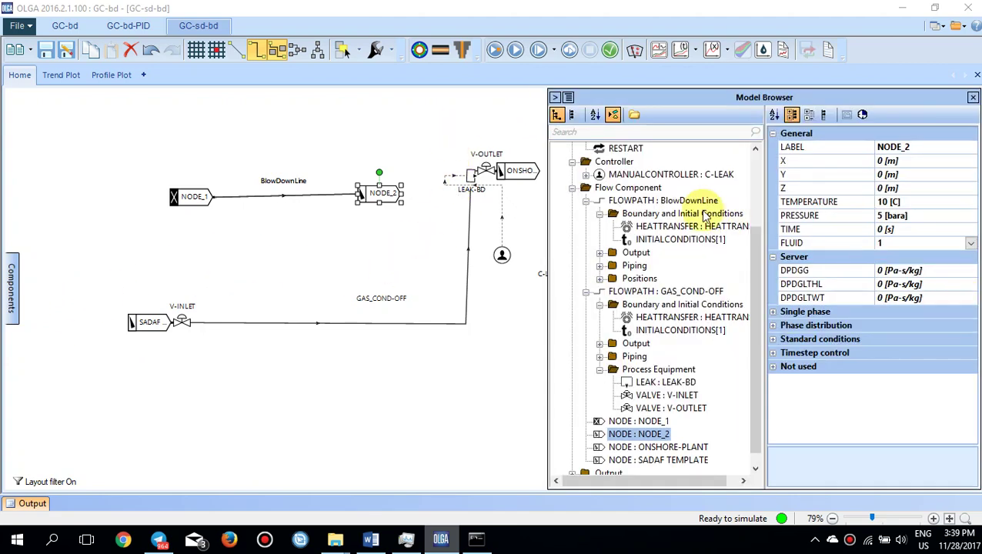
Examine the settings of ONSHORE-PLANT, V-OUTLET, V-INLET, LEAK-BD and the C-LEAK manual controller, including its setpoint and its connection to the leak.
left_click(493, 173)
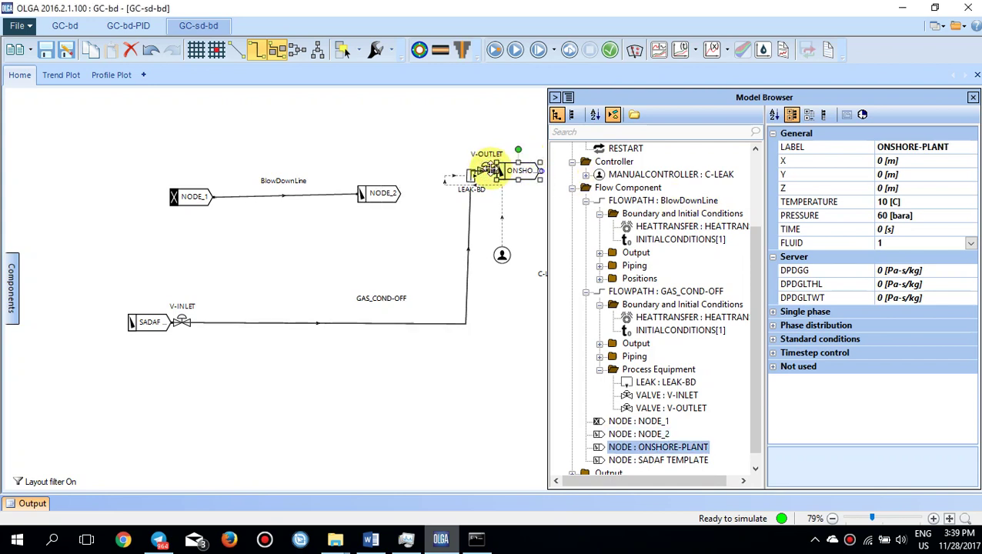
left_click(487, 169)
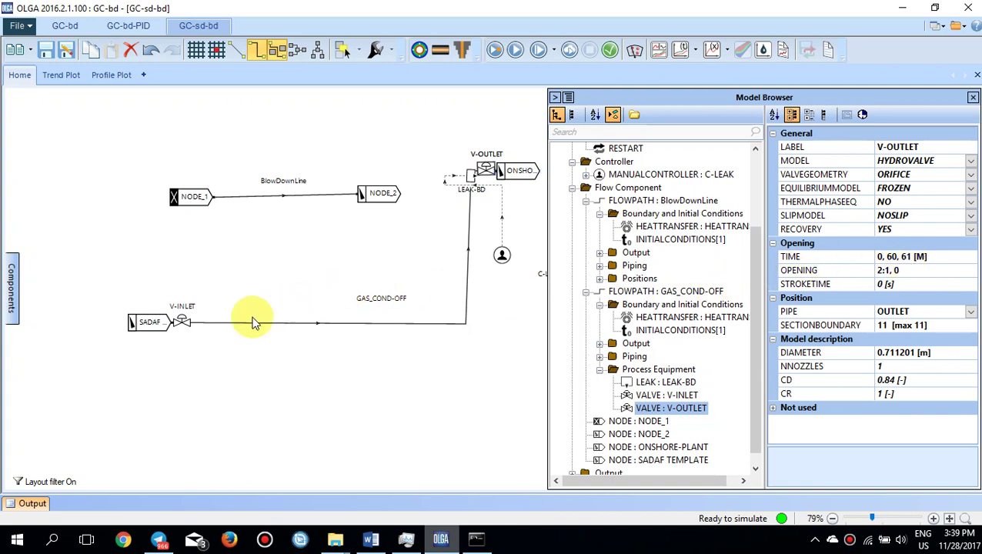
left_click(182, 322)
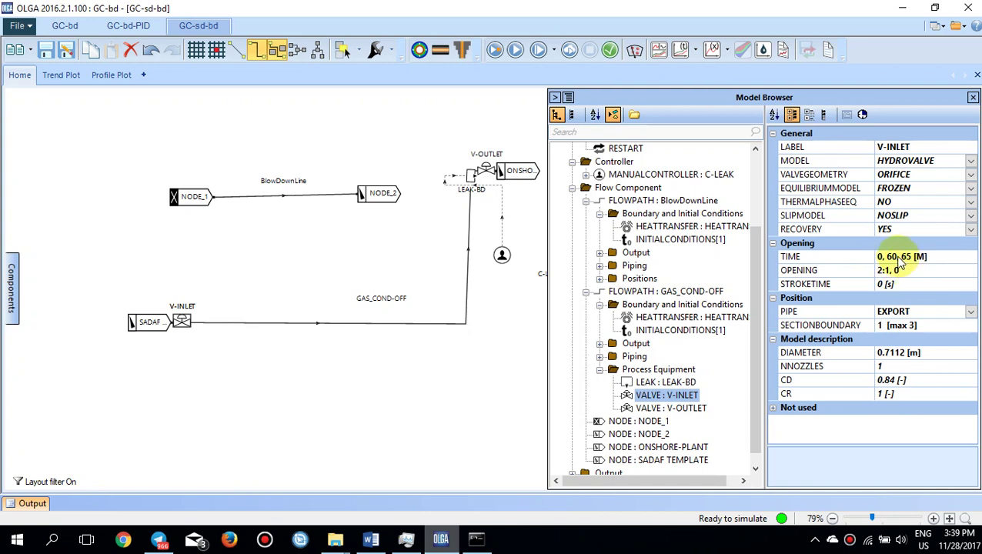
left_click(471, 179)
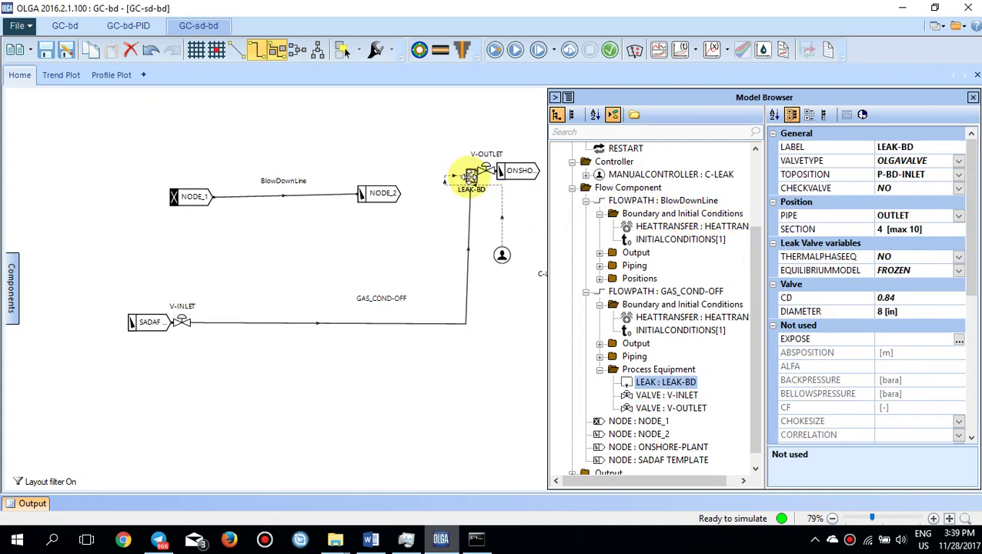
left_click(502, 255)
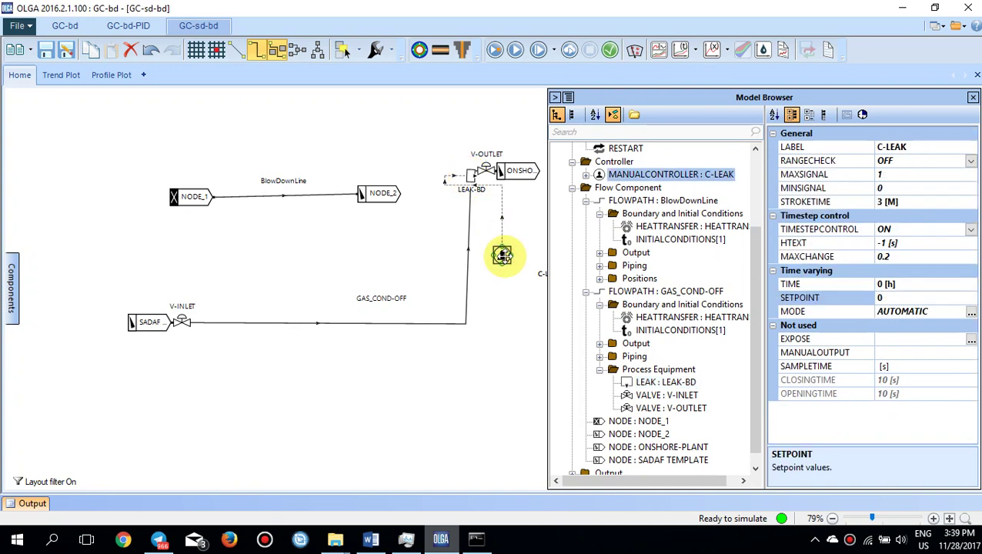
left_click(886, 298)
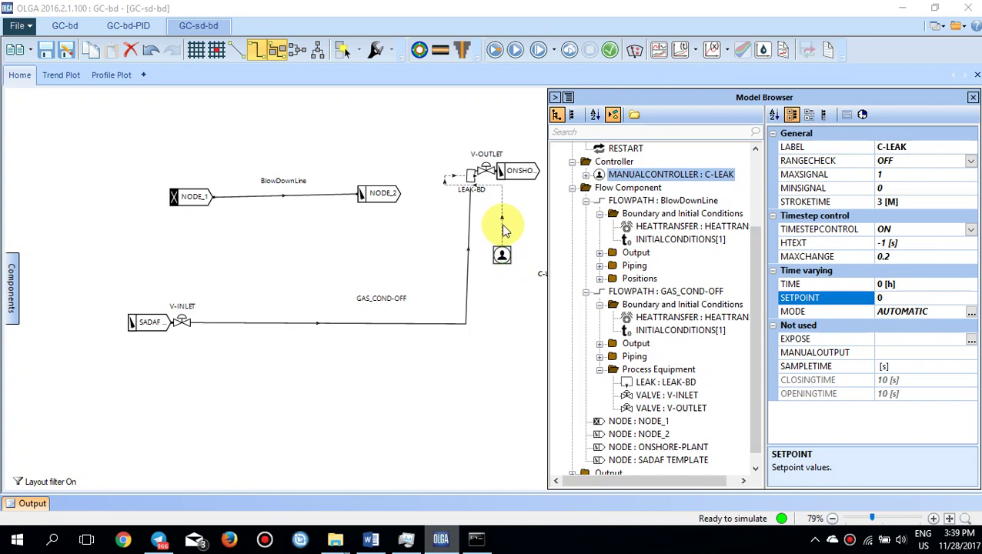
left_click_drag(504, 229, 460, 174)
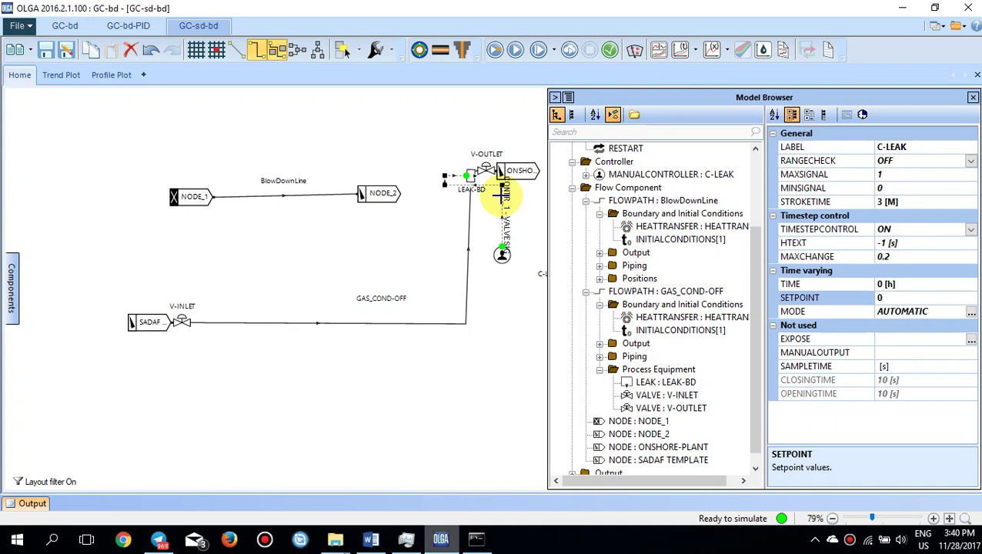
Review the case definition's PVT file, integration end time and steady-state option.
left_click(757, 166)
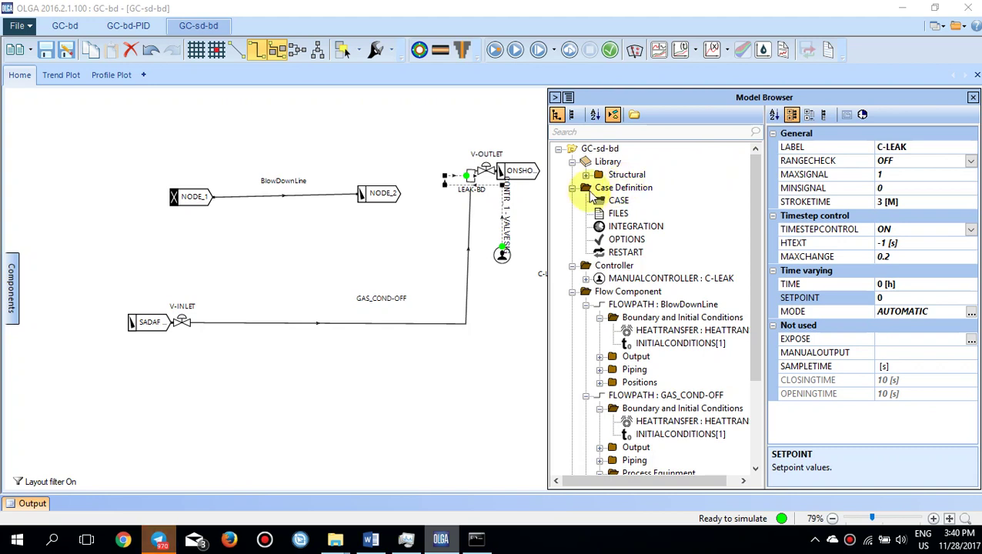
left_click(605, 213)
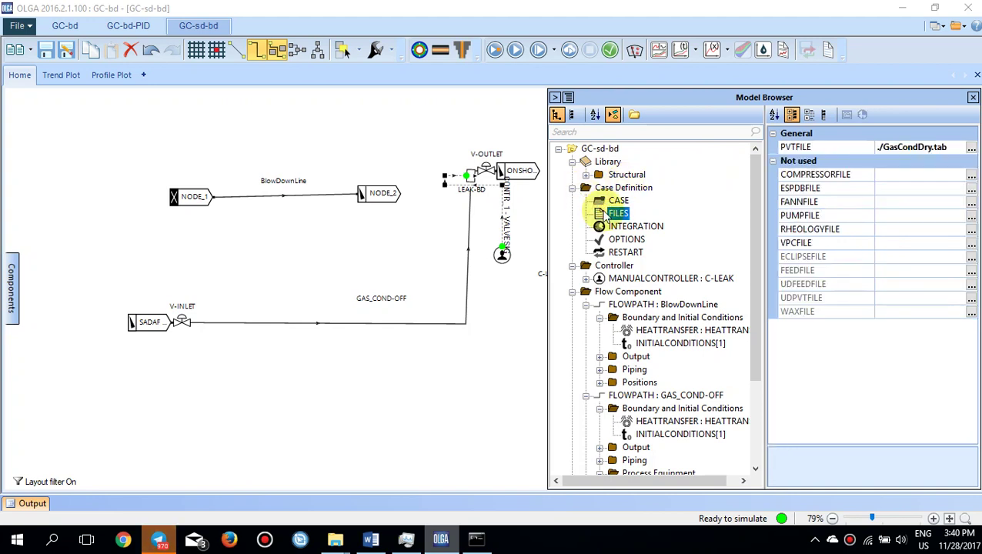
left_click(616, 225)
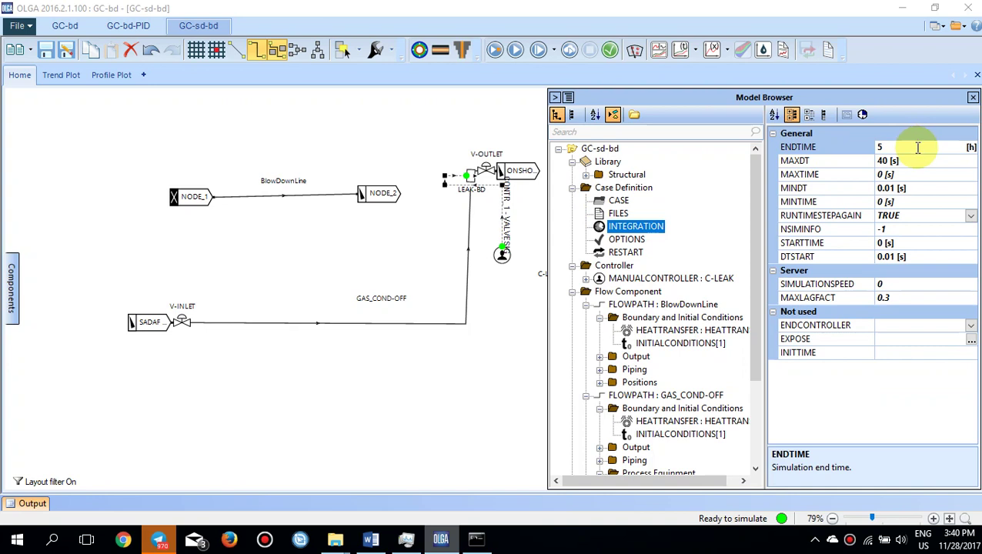
left_click(637, 240)
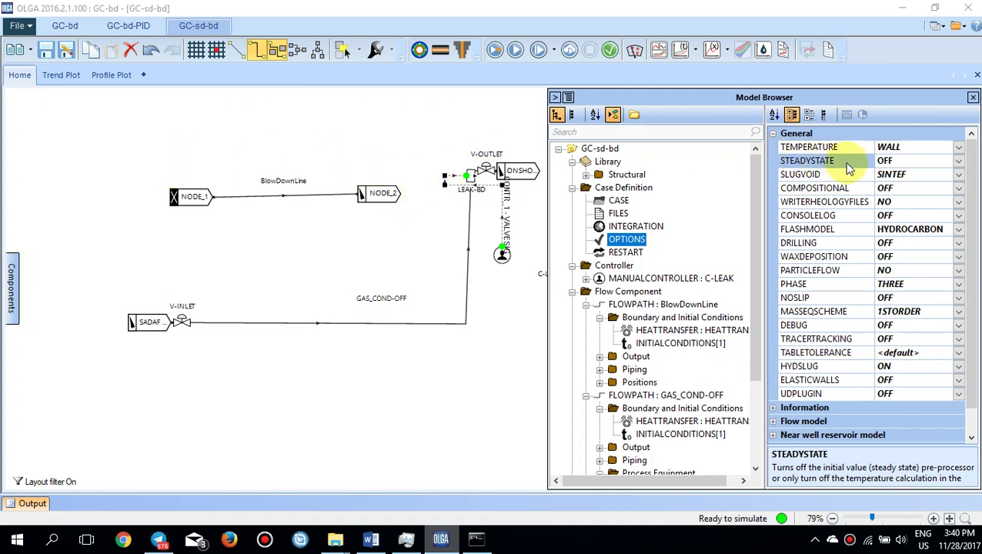
Examine the initial conditions of the BlowDownLine and GAS_COND-OFF flowpaths.
left_click(325, 195)
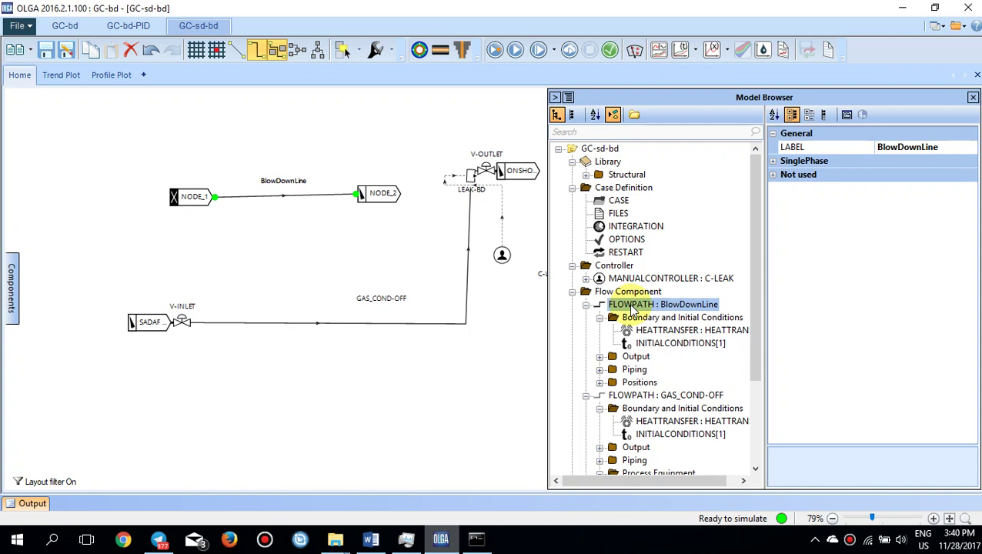
left_click(661, 347)
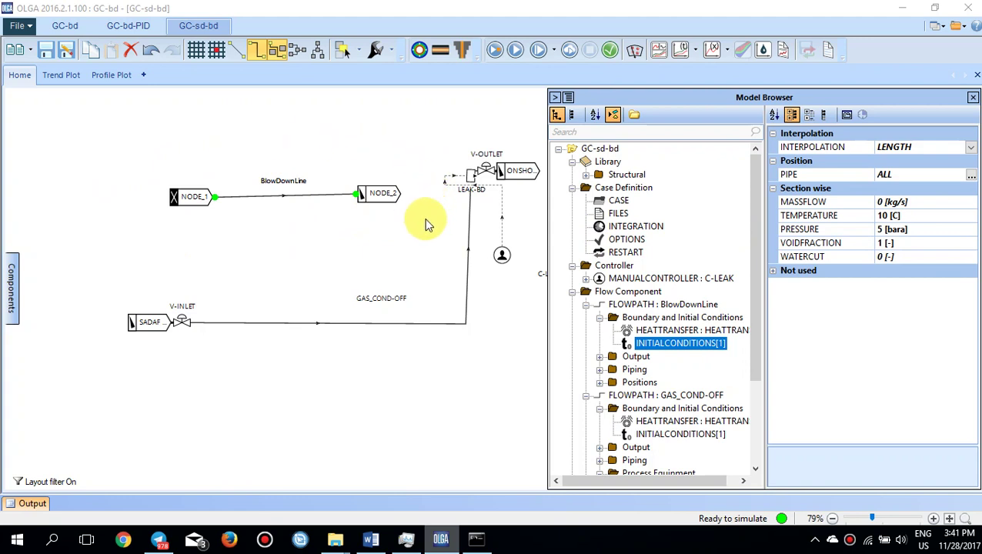
left_click(383, 323)
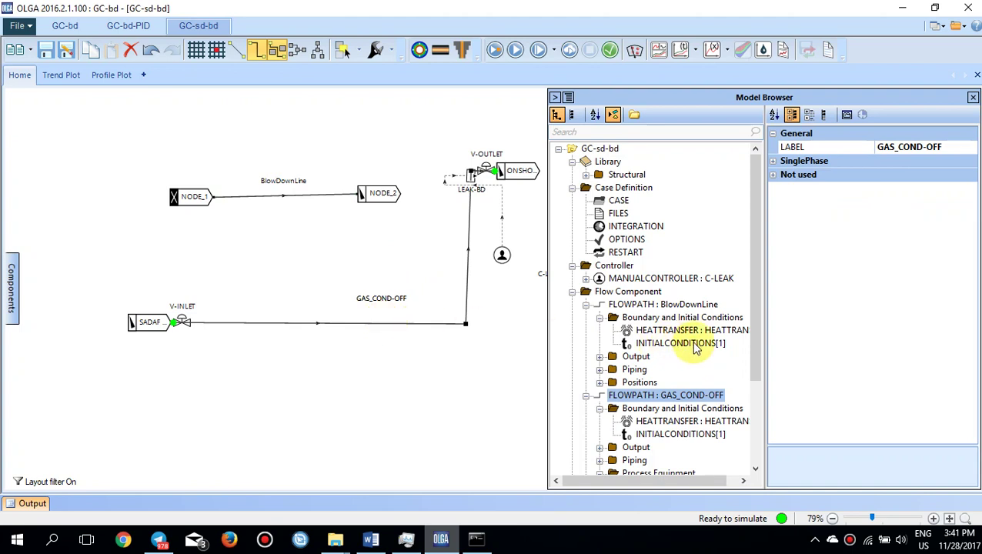
left_click_drag(759, 345, 757, 368)
left_click(710, 408)
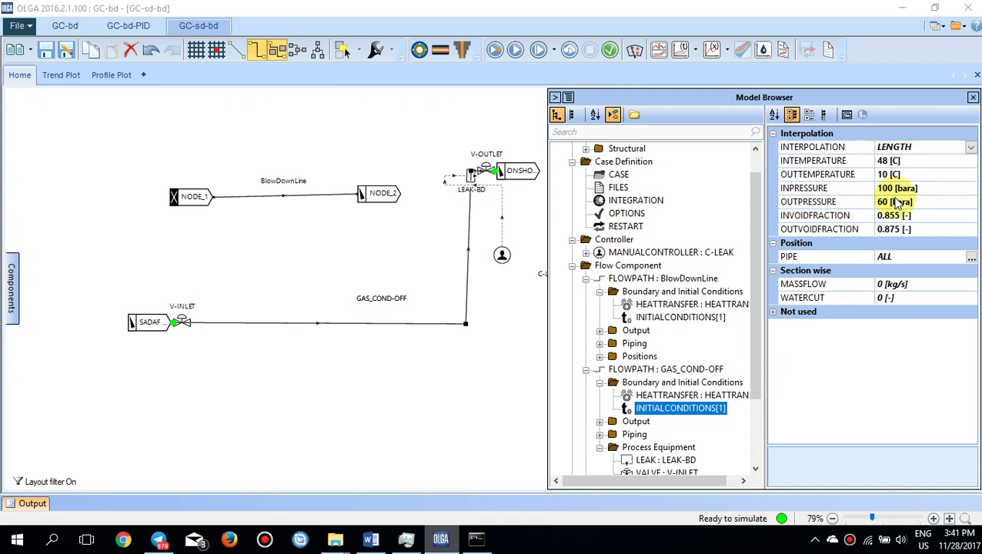
Run the GC-sd-bd case as a batch simulation and refresh the trend plot of total liquid volume flow at the outlet.
left_click(497, 47)
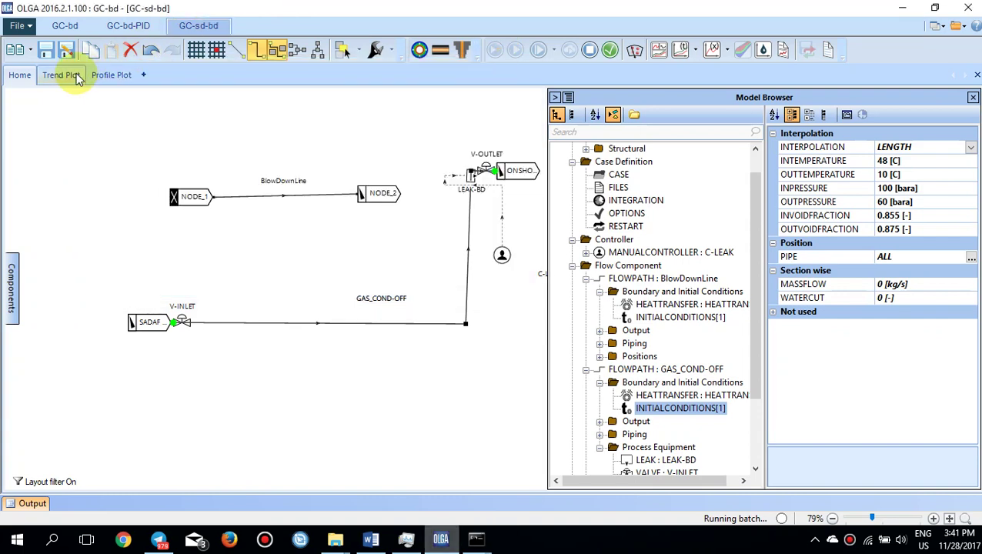
left_click(67, 75)
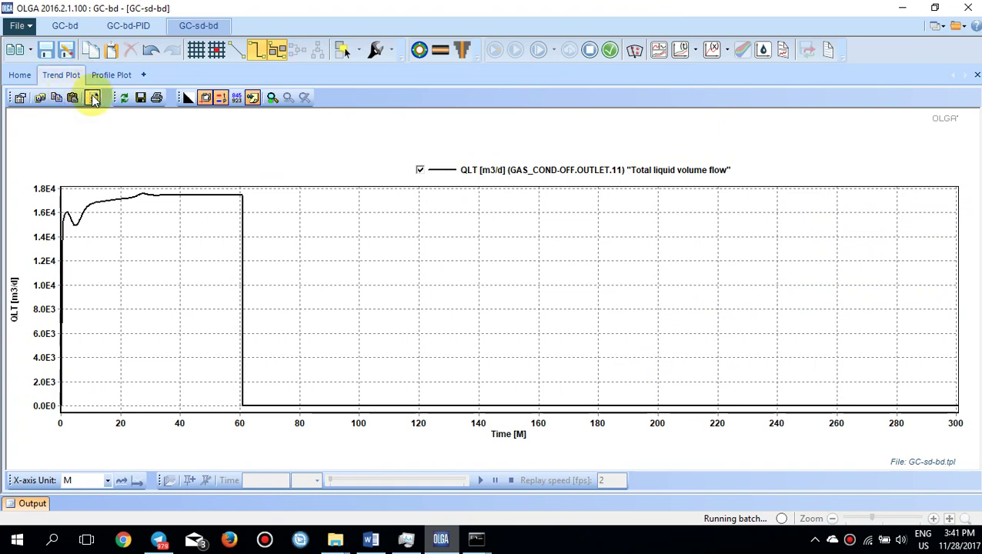
left_click(121, 100)
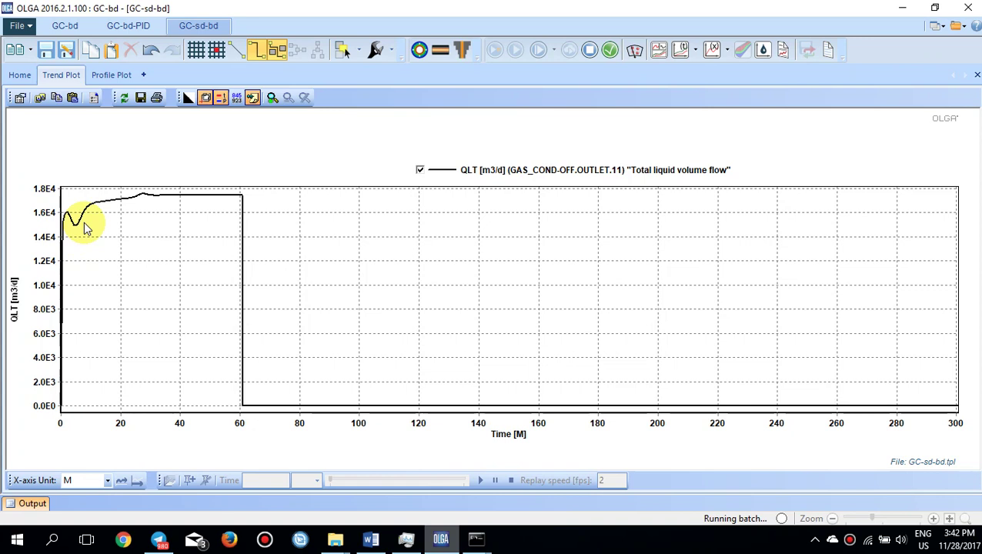
Examine the fluid temperature profile along GAS_COND-OFF from the start to the end of the simulated time.
left_click(124, 75)
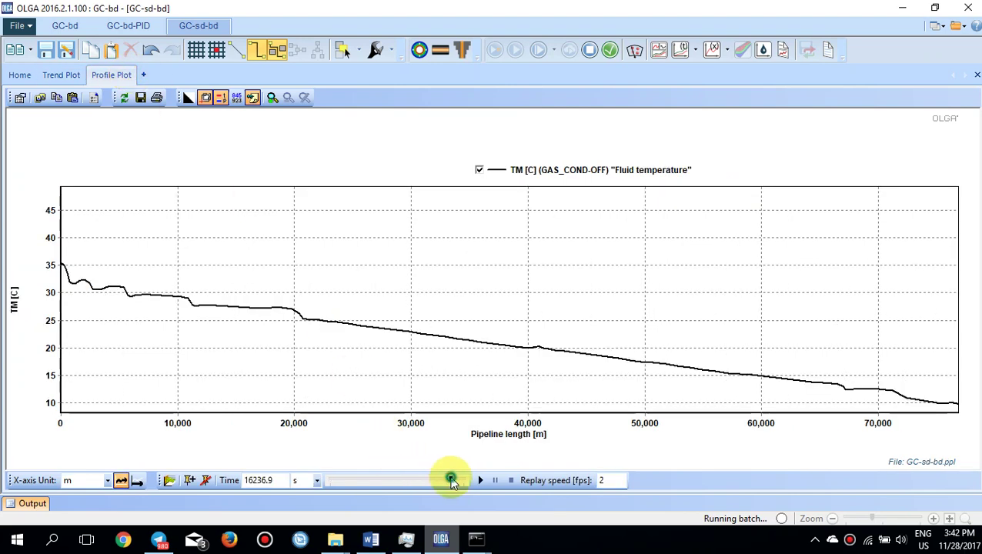
left_click_drag(451, 479, 267, 488)
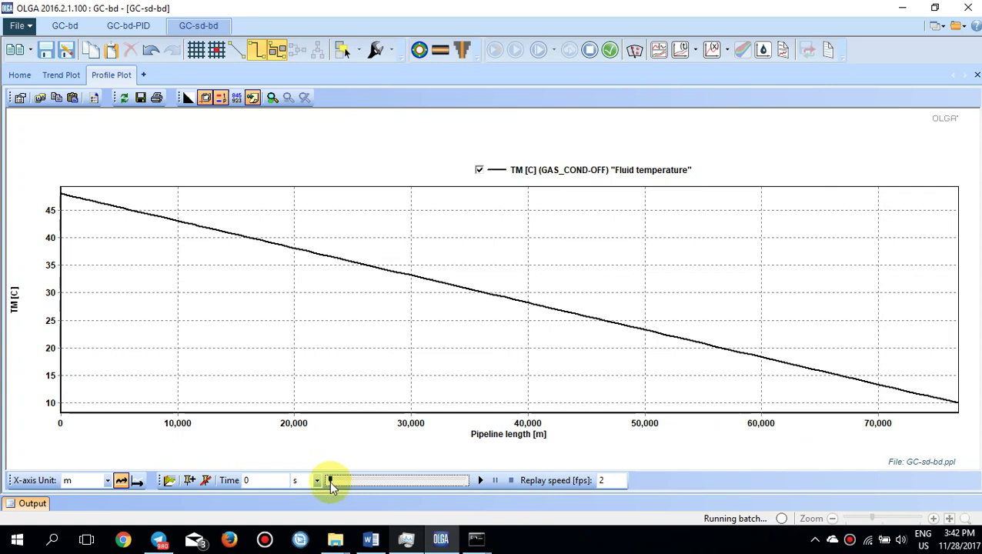
left_click_drag(329, 480, 366, 486)
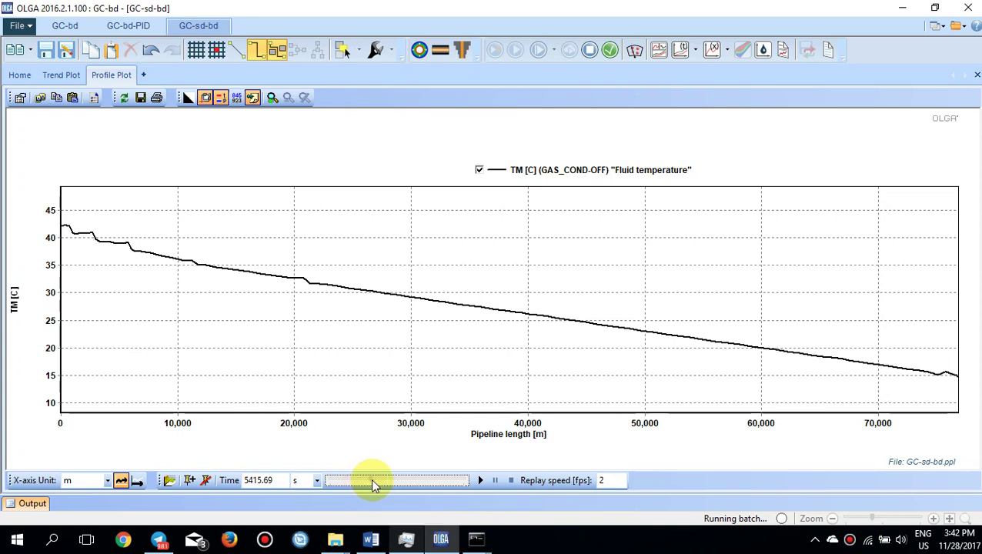
left_click_drag(374, 477, 471, 481)
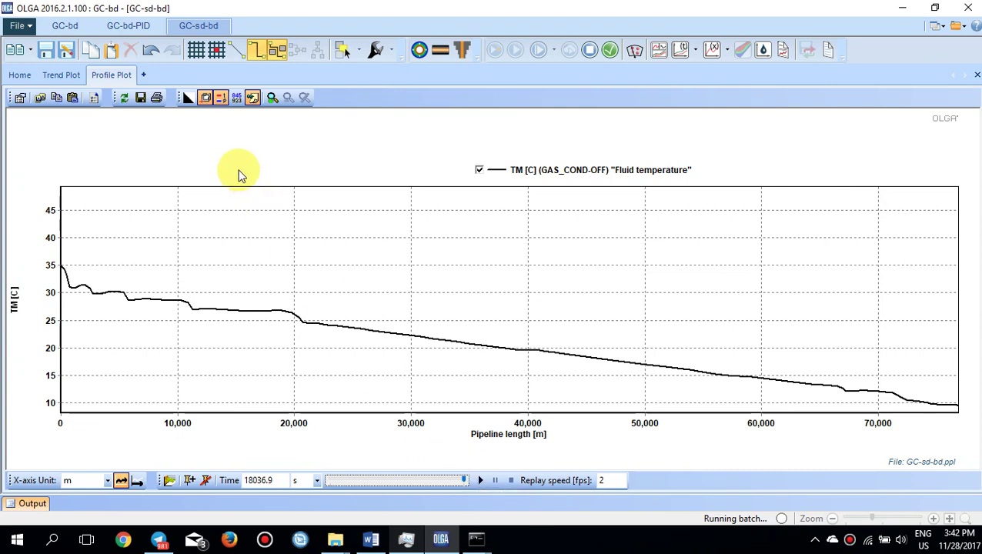
Switch to the GC-bd case and review the setpoint of the C-LEAK controller and the LEAK-BD leak properties.
left_click(13, 79)
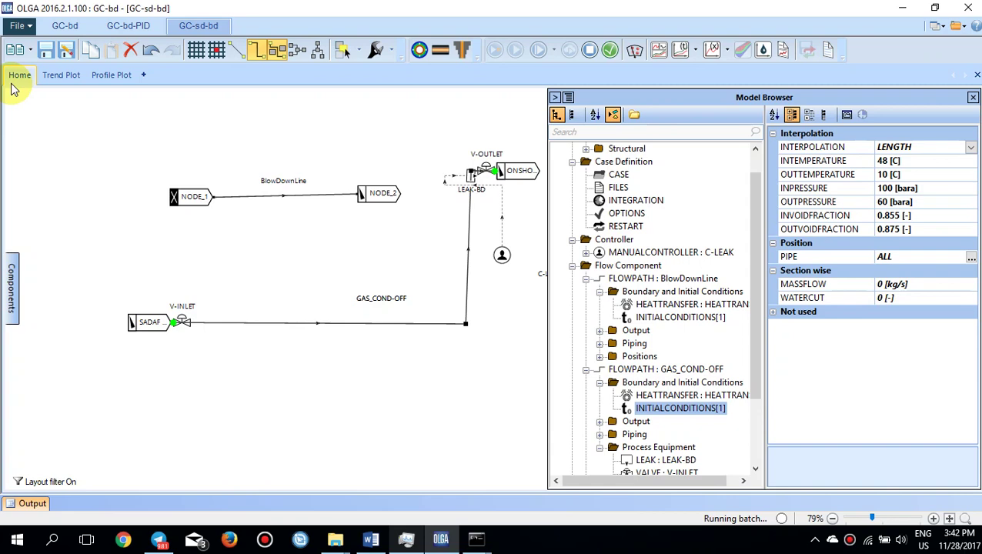
left_click(65, 31)
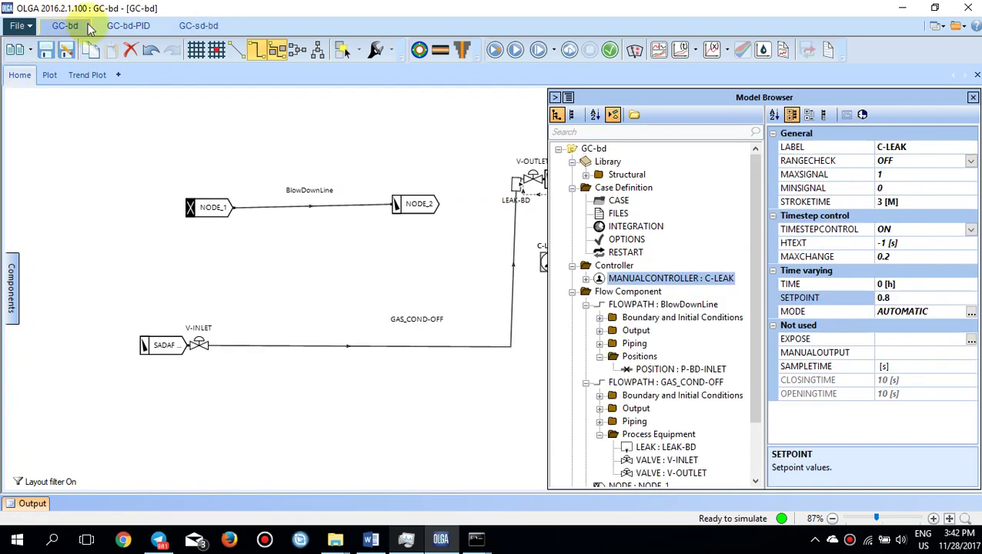
left_click_drag(610, 99, 675, 77)
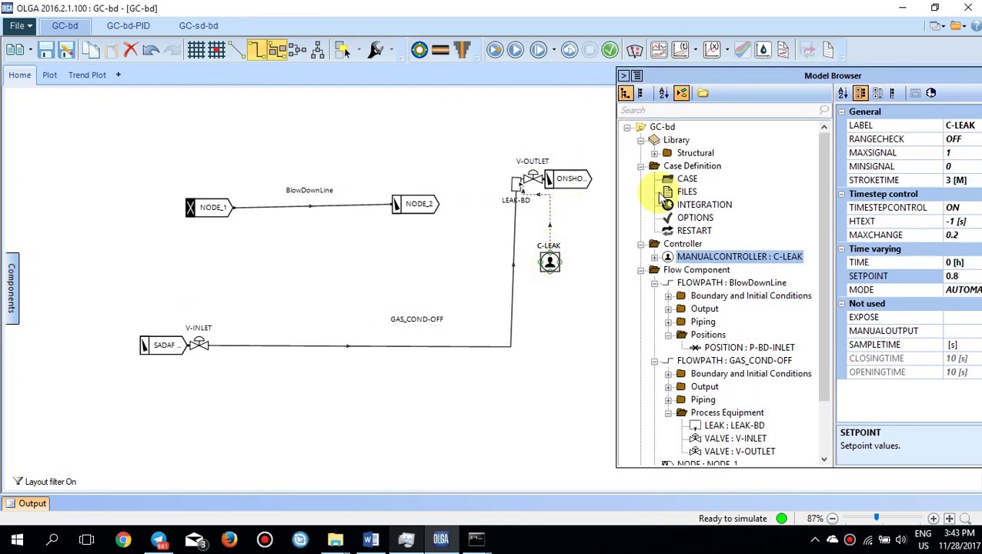
left_click_drag(810, 78, 759, 91)
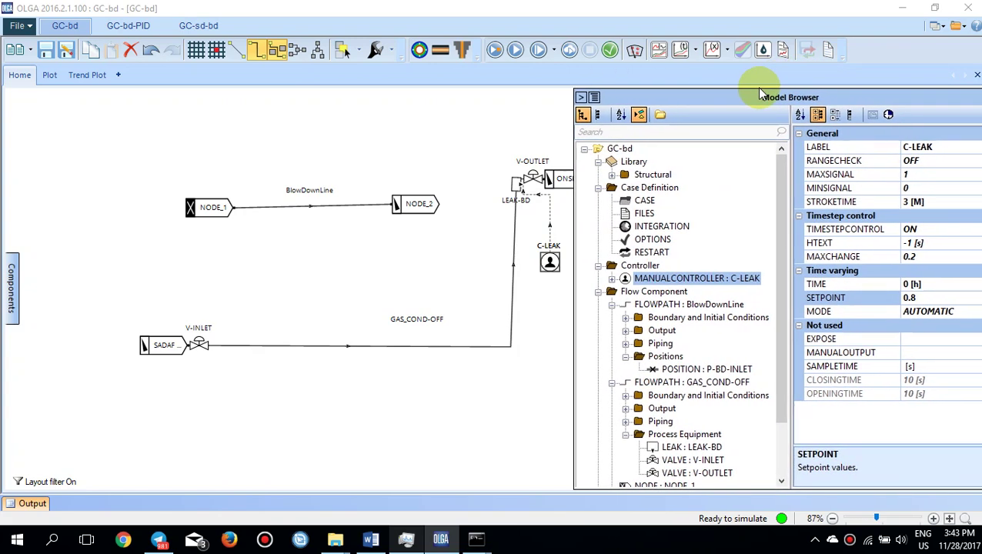
left_click(910, 298)
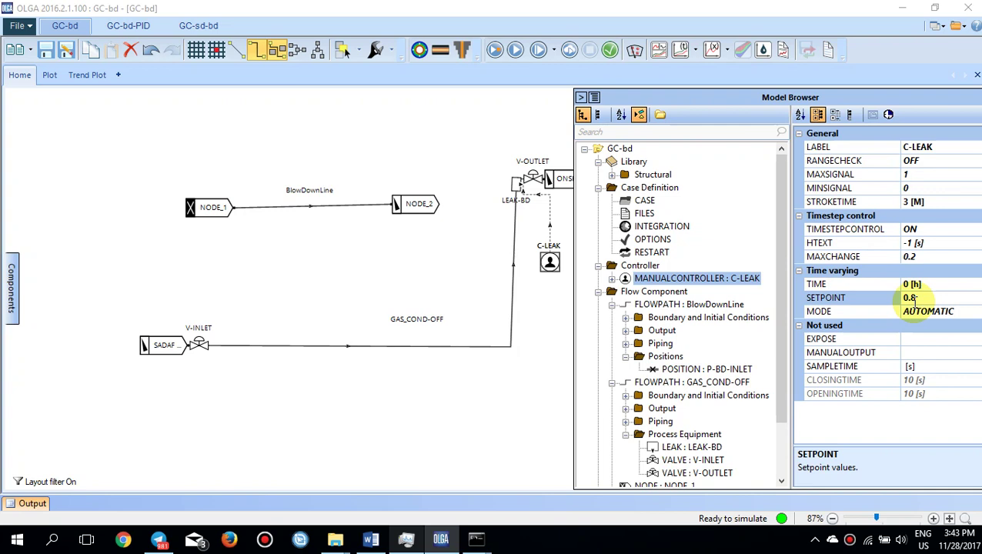
key("Return")
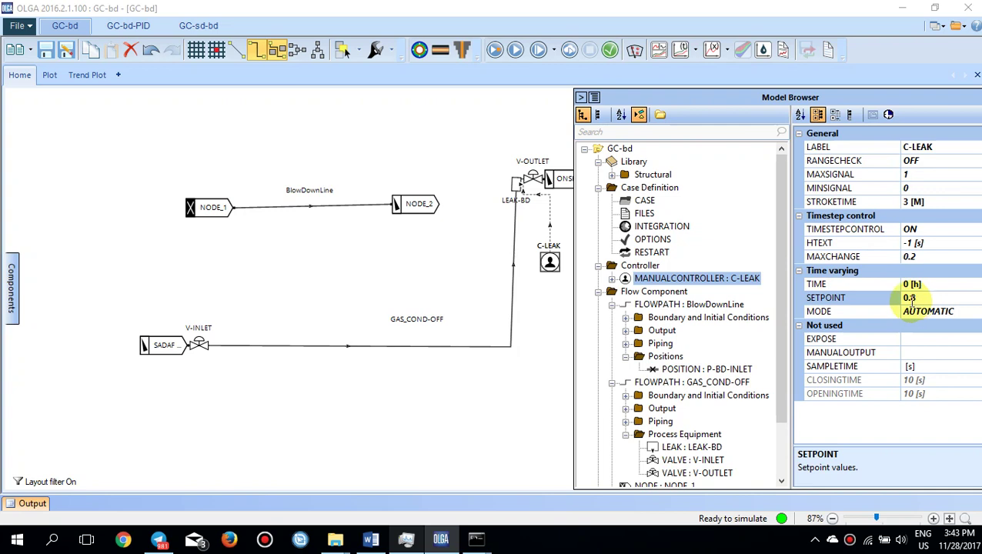
left_click(516, 188)
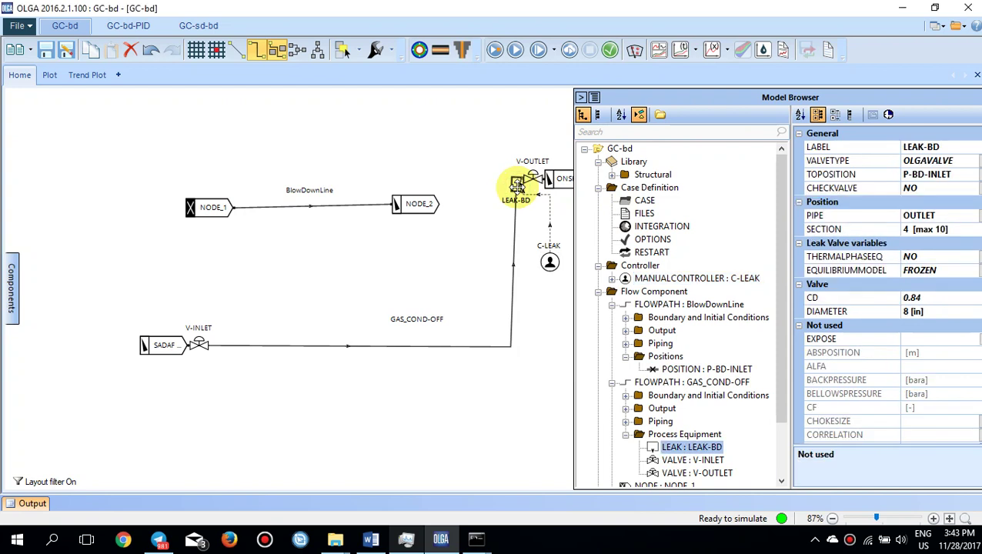
Try adding a heat exchanger to the BlowDownLine flowpath's process equipment, and delete it again.
left_click(362, 204)
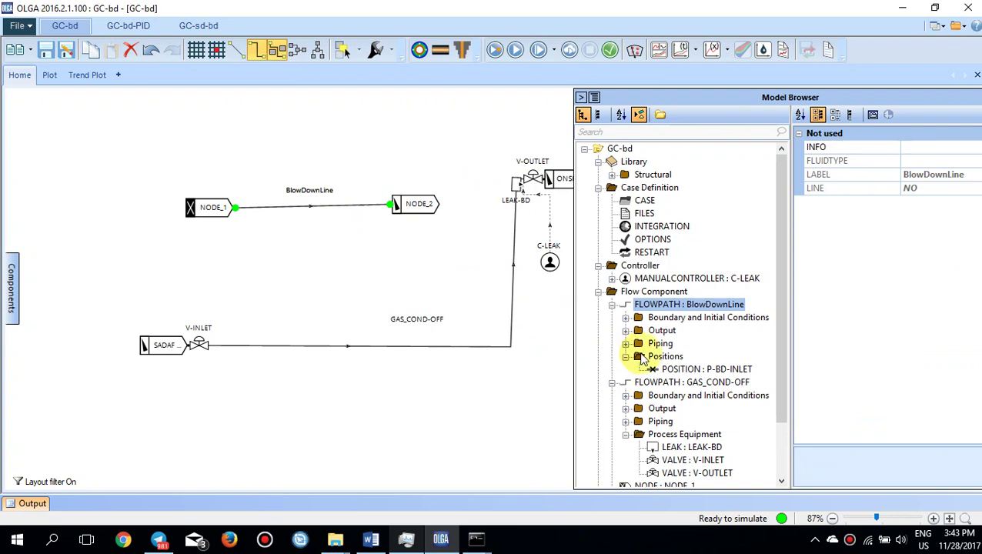
right_click(679, 306)
mouse_move(709, 315)
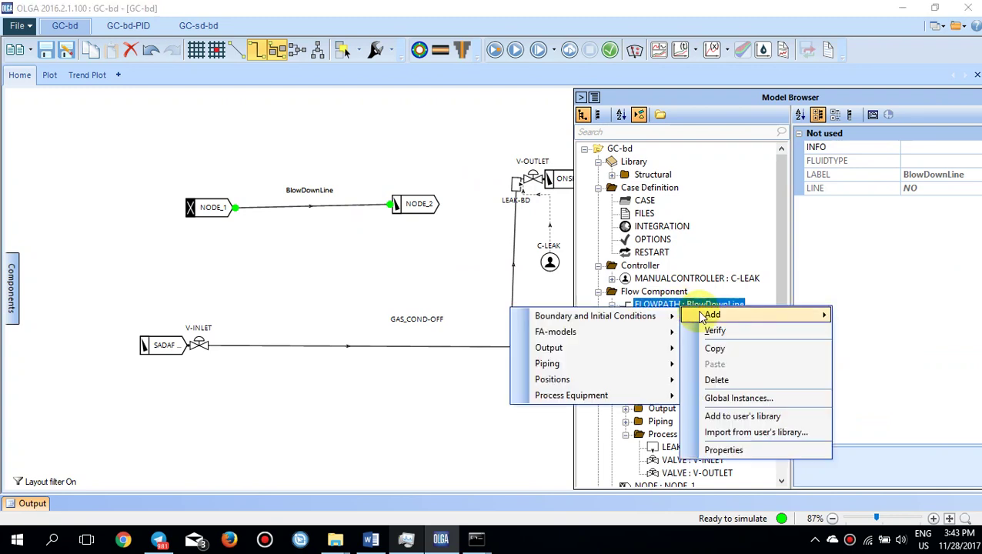
left_click(416, 458)
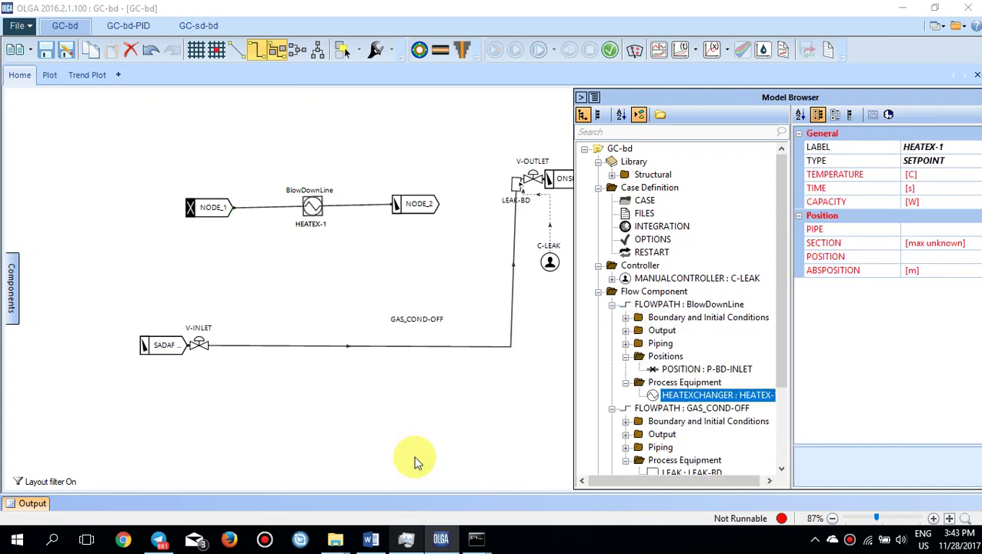
left_click(696, 384)
right_click(696, 388)
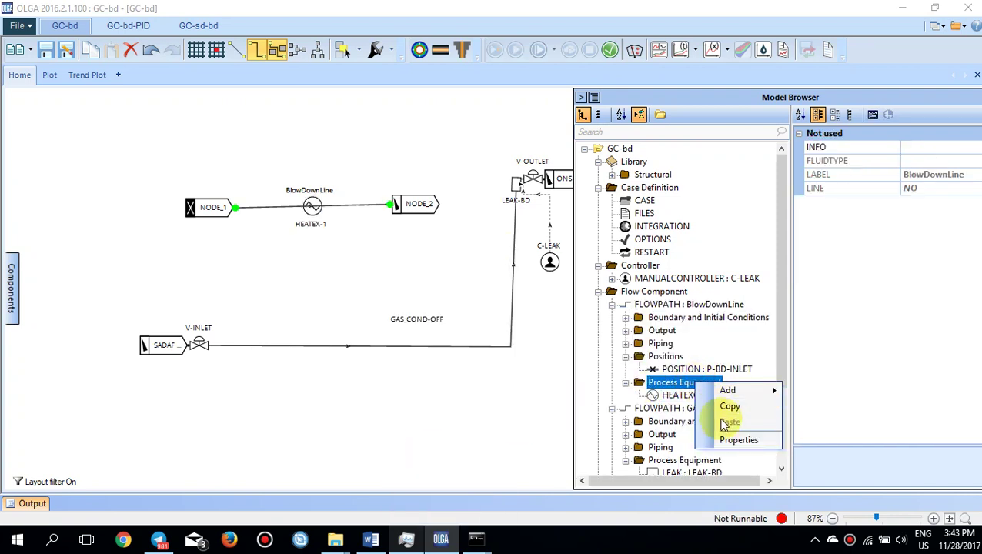
left_click(662, 396)
right_click(667, 395)
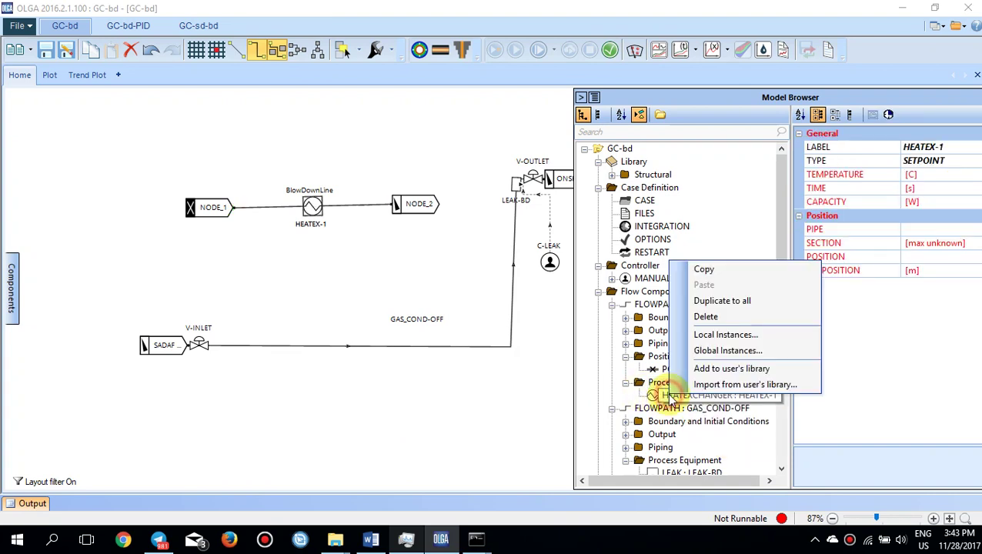
left_click(712, 316)
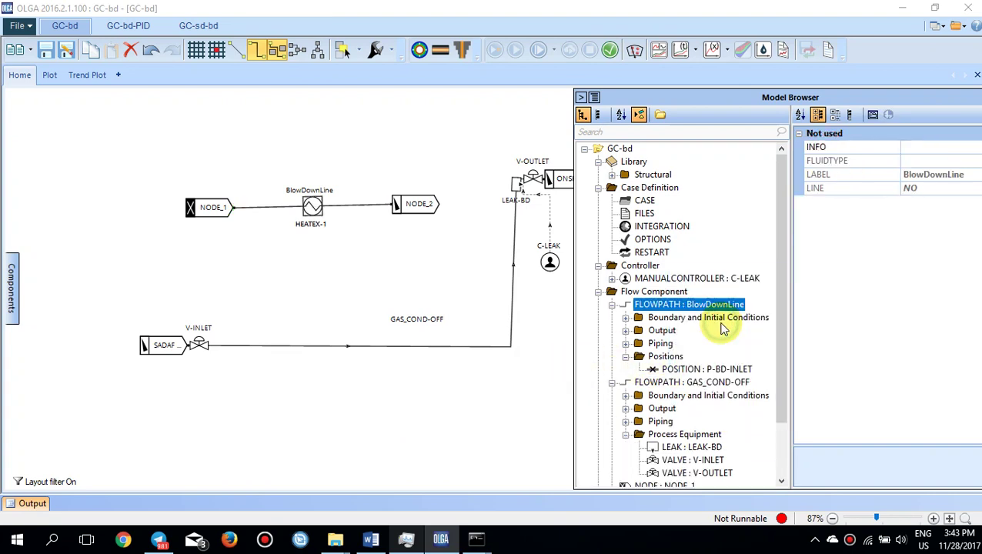
Examine the P-BD-INLET position on BlowDownLine and the LEAK-BD leak that refers to it.
left_click(693, 369)
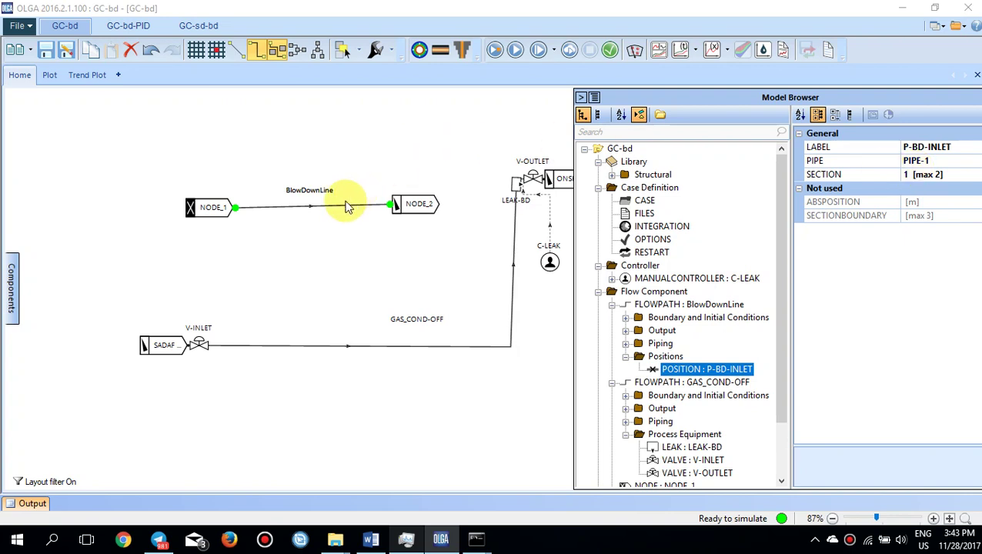
left_click(515, 187)
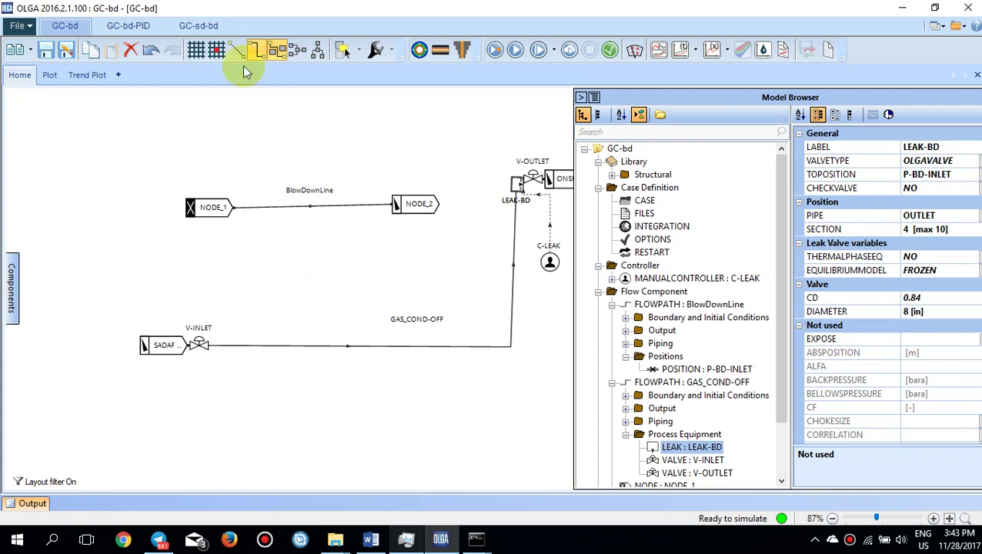
left_click(419, 194)
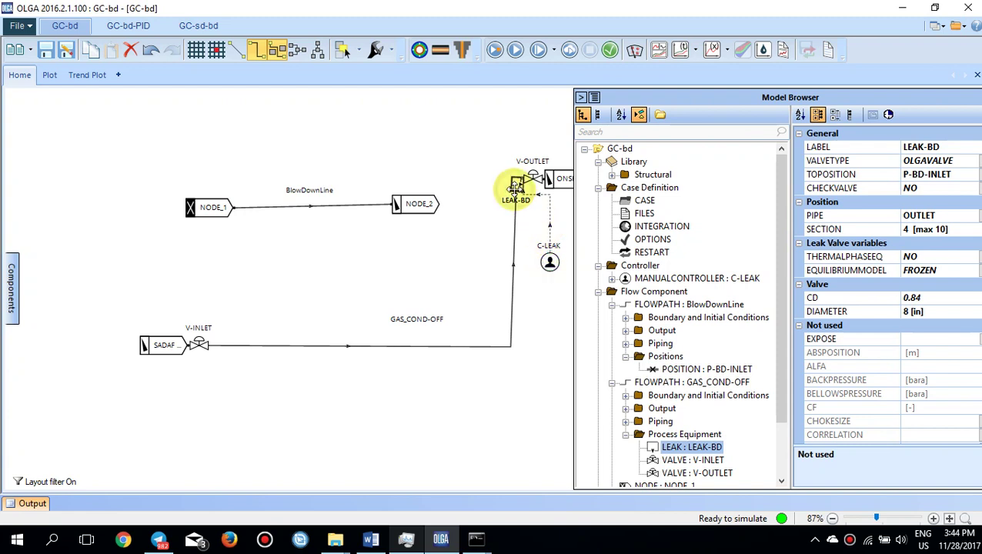
Set the setpoint of the C-LEAK manual controller to 0.9.
left_click(550, 263)
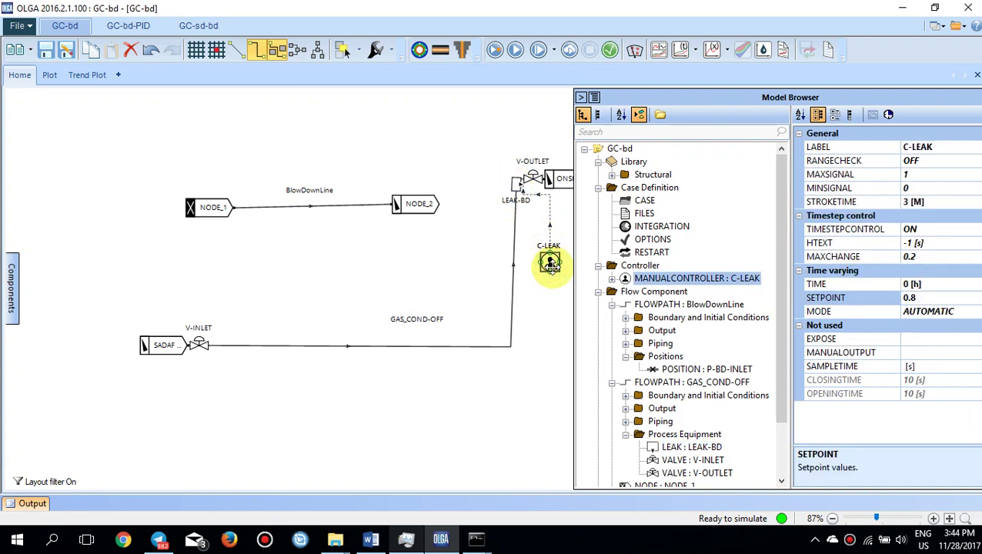
left_click(930, 300)
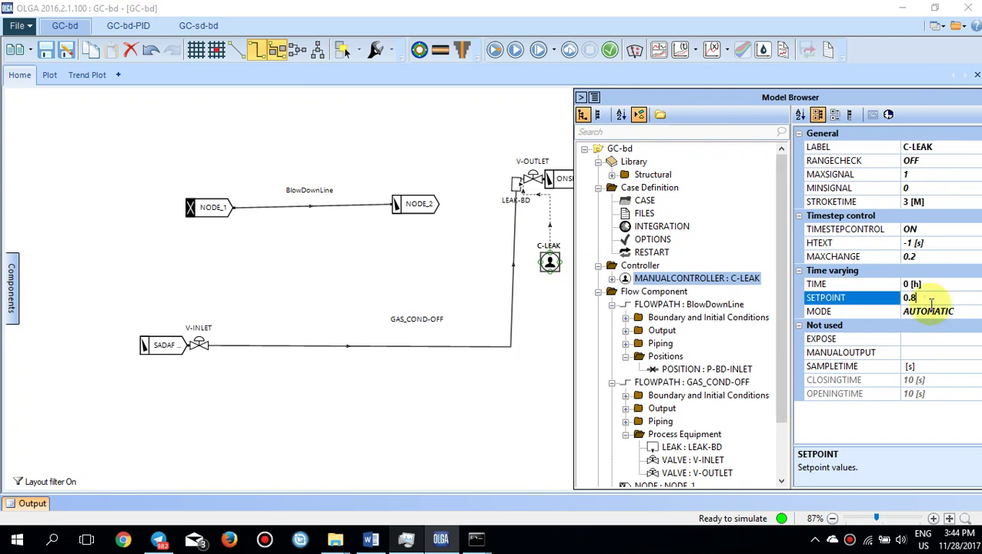
type("9")
left_click(370, 215)
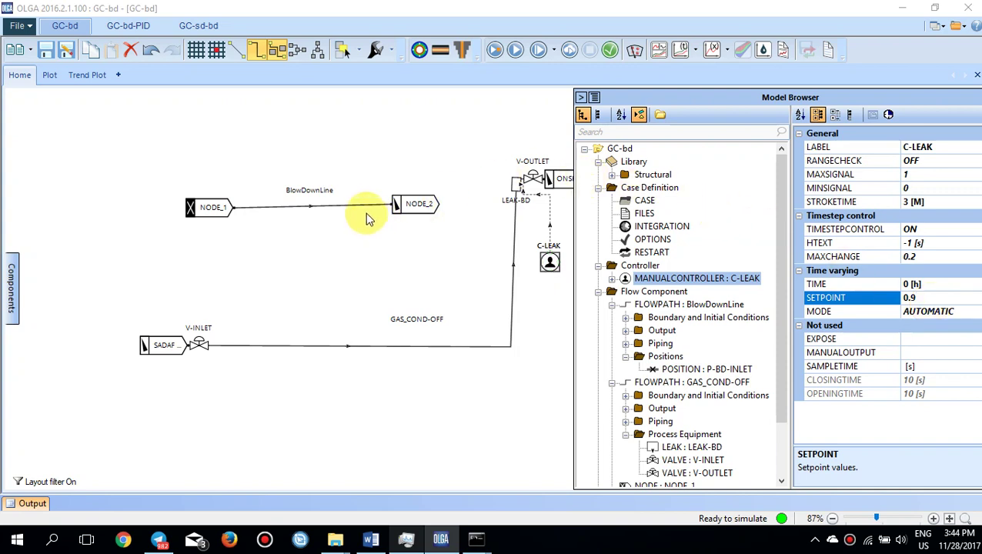
left_click(914, 297)
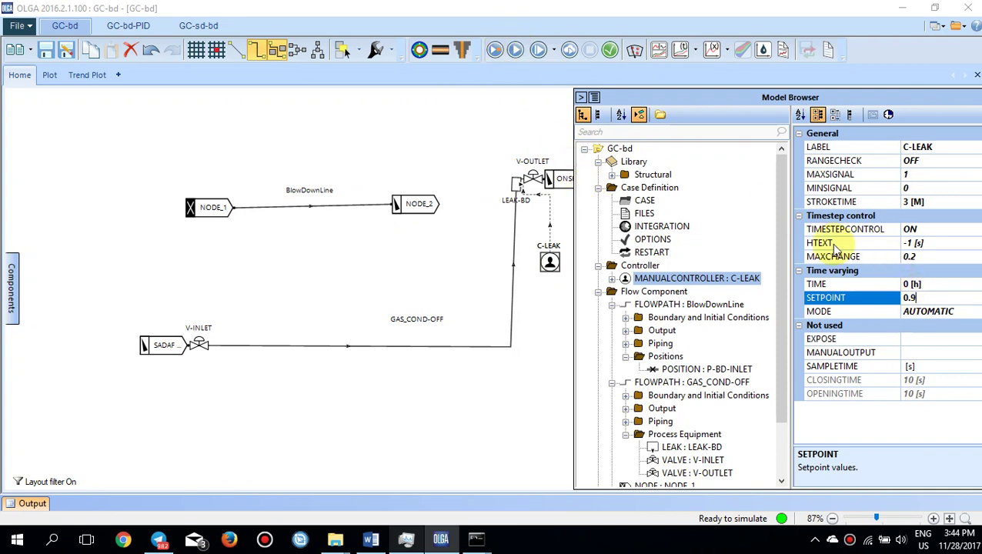
Run the GC-bd case as a batch simulation and review its restart settings.
left_click(498, 50)
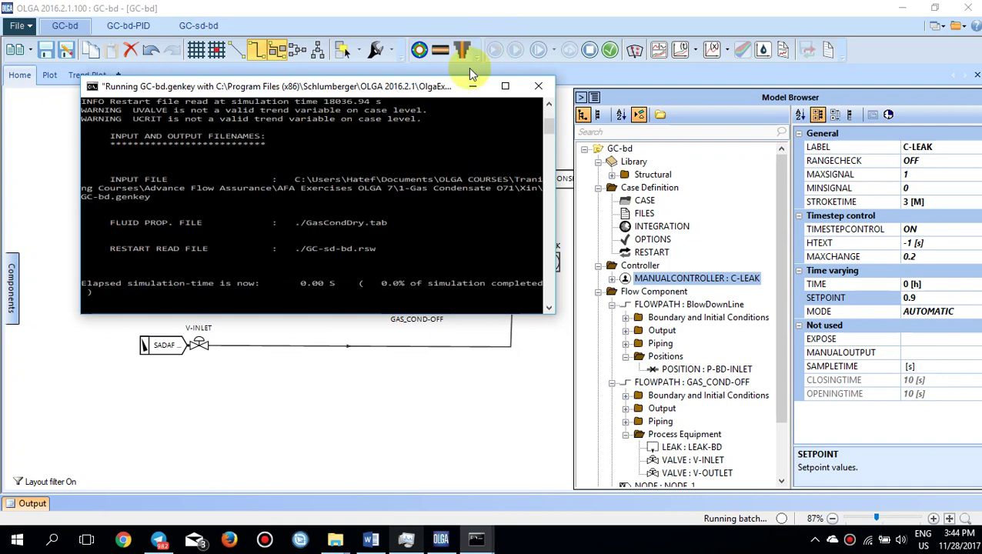
left_click_drag(454, 86, 429, 148)
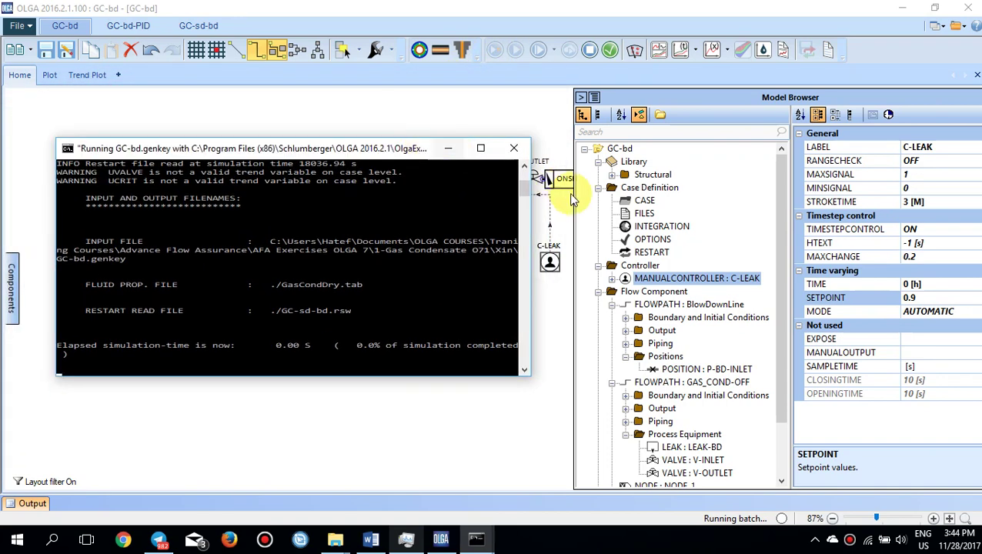
left_click(652, 252)
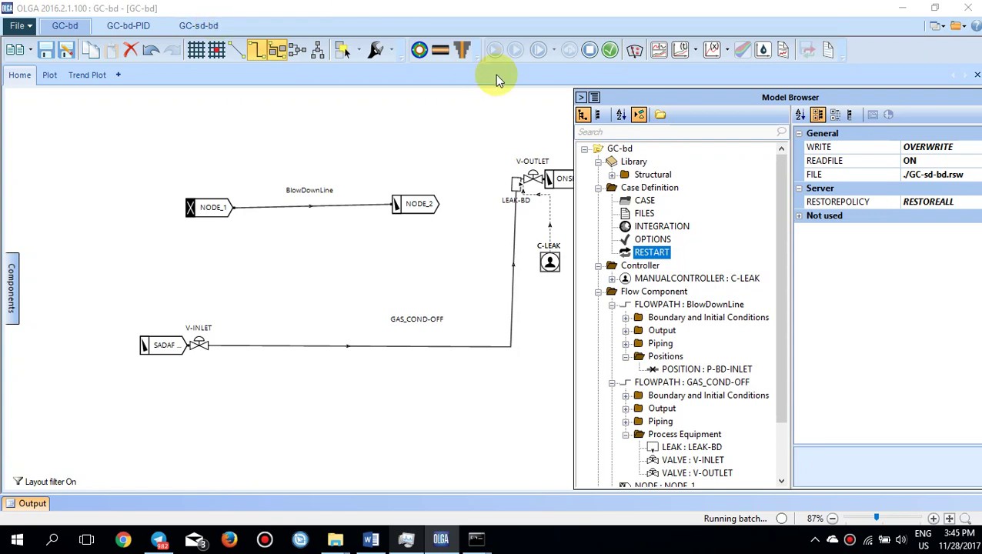
Close the console windows of the finished GC-sd-bd and GC-bd-PID runs and check the progress of the GC-bd run.
mouse_move(477, 539)
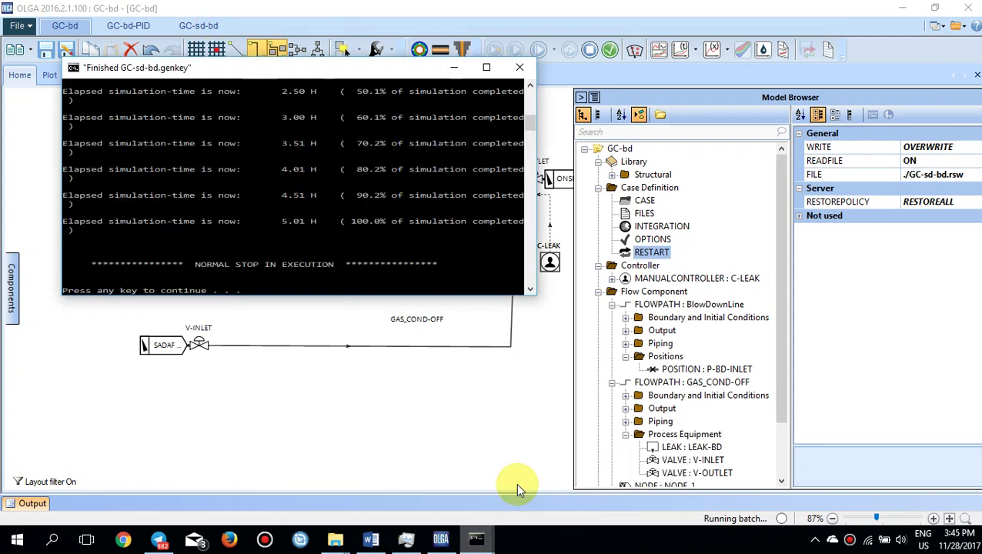
middle_click(516, 483)
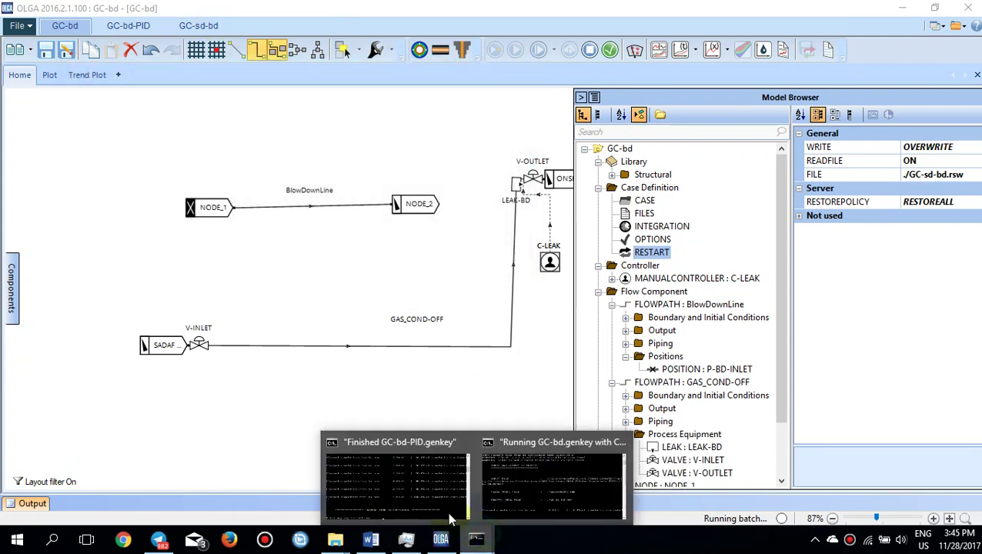
middle_click(409, 489)
left_click(476, 539)
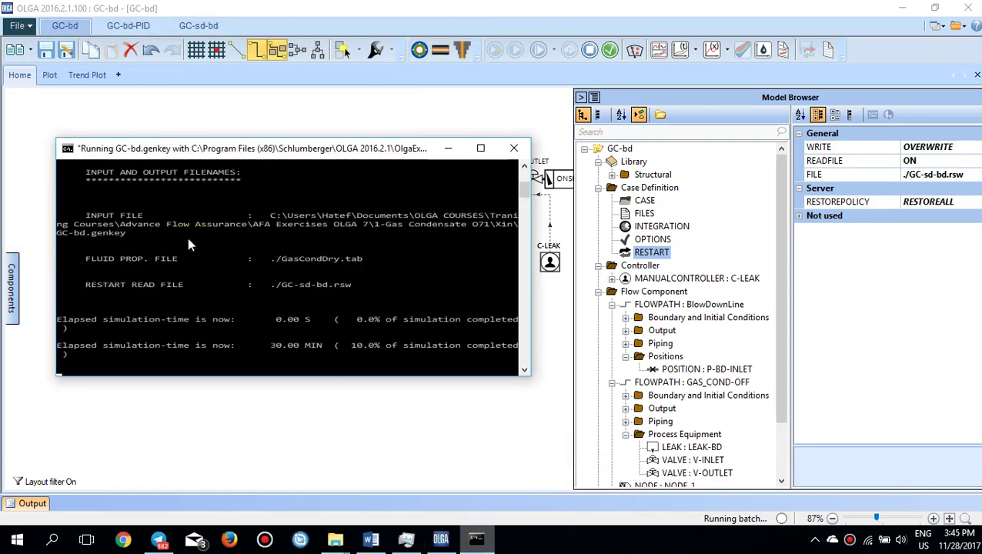
Refresh the GC-bd trend plot of total liquid volume flow in BlowDownLine and examine the curve's peak.
left_click(75, 81)
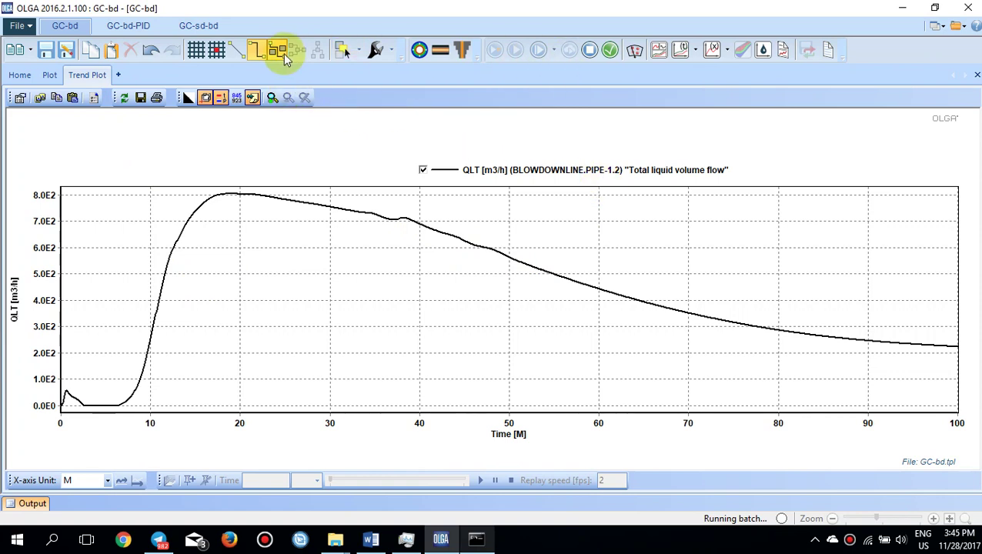
left_click(123, 100)
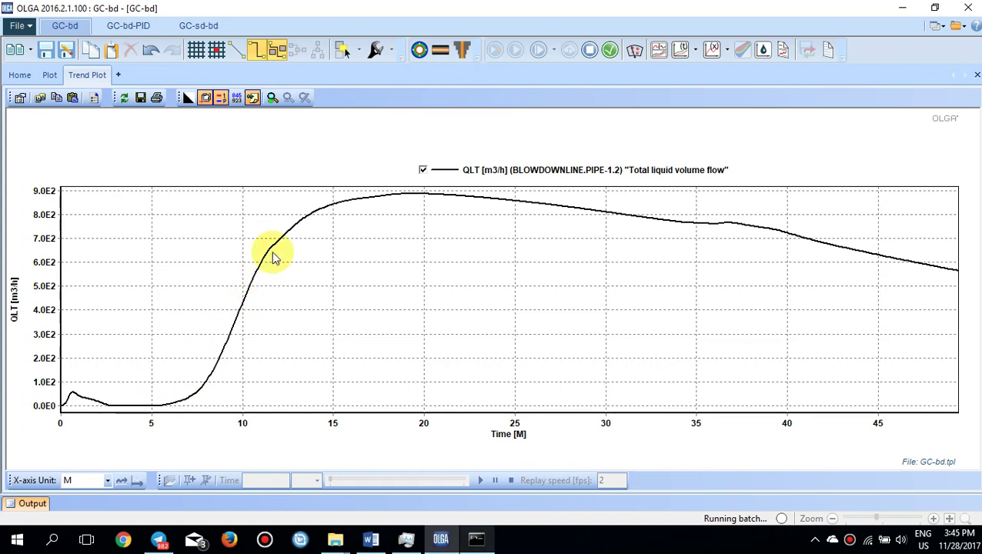
mouse_move(305, 223)
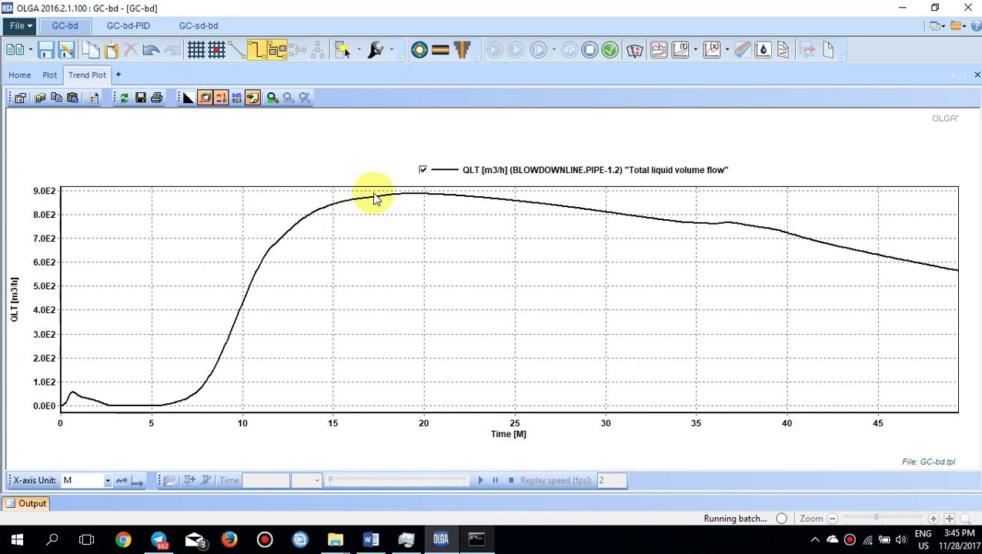
Abort the running GC-bd batch simulation.
key("alt+Tab")
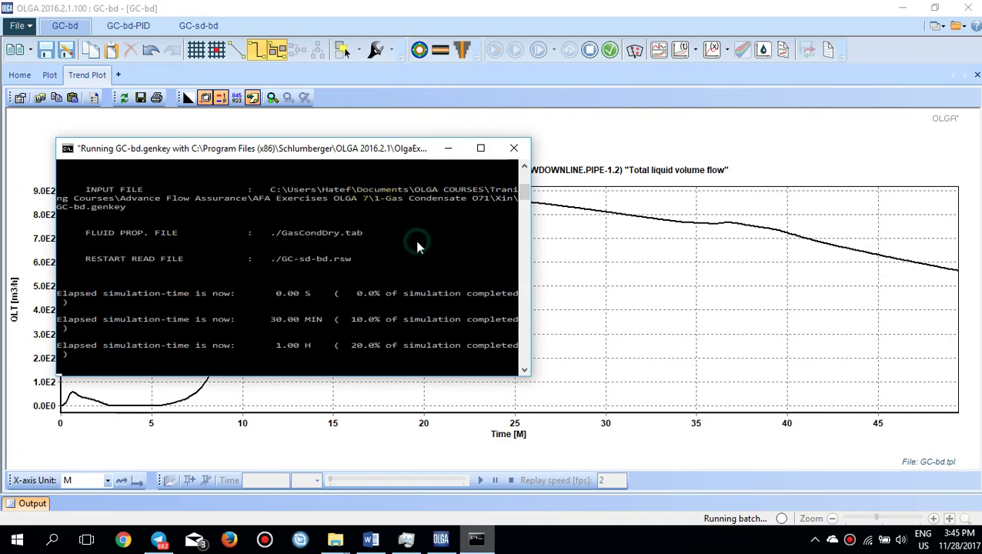
key("ctrl+c")
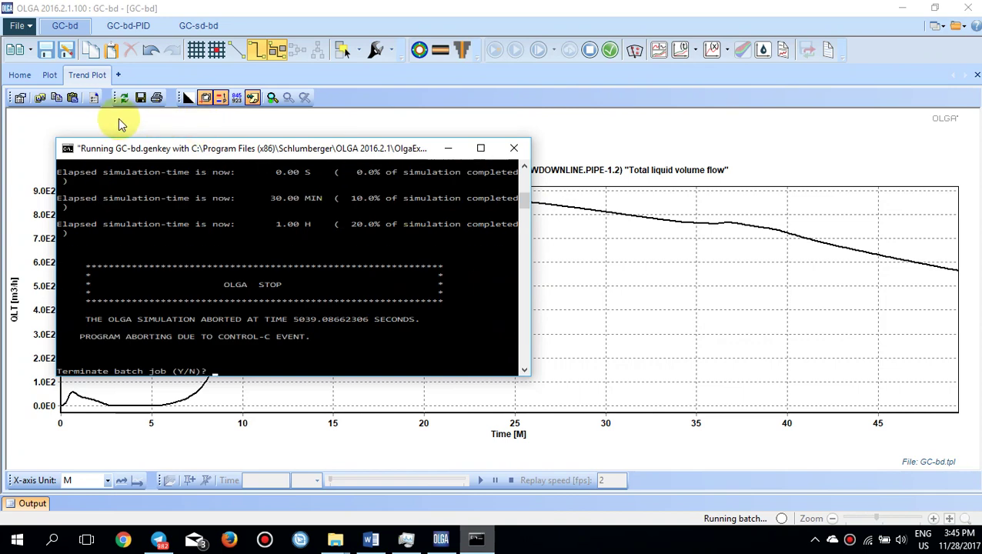
key("Return")
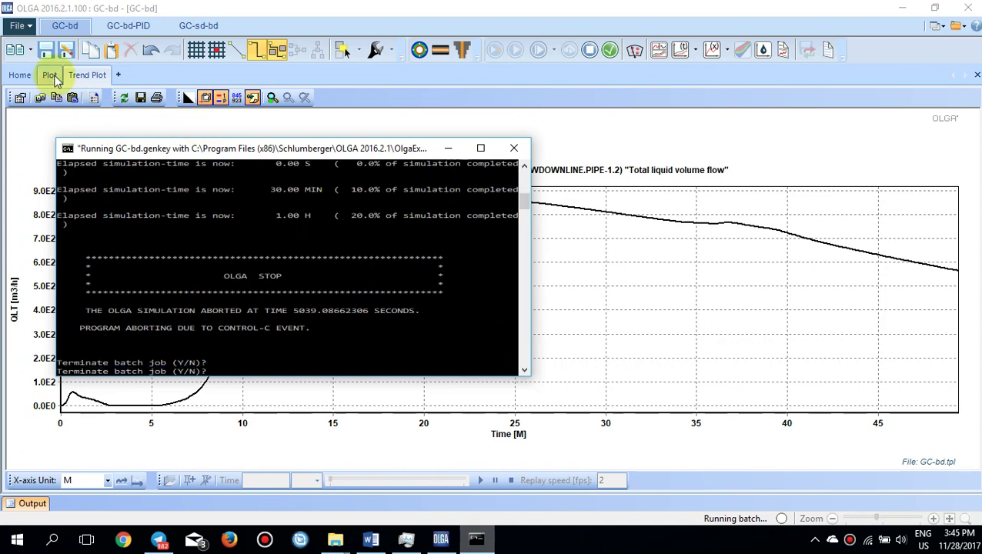
left_click(587, 53)
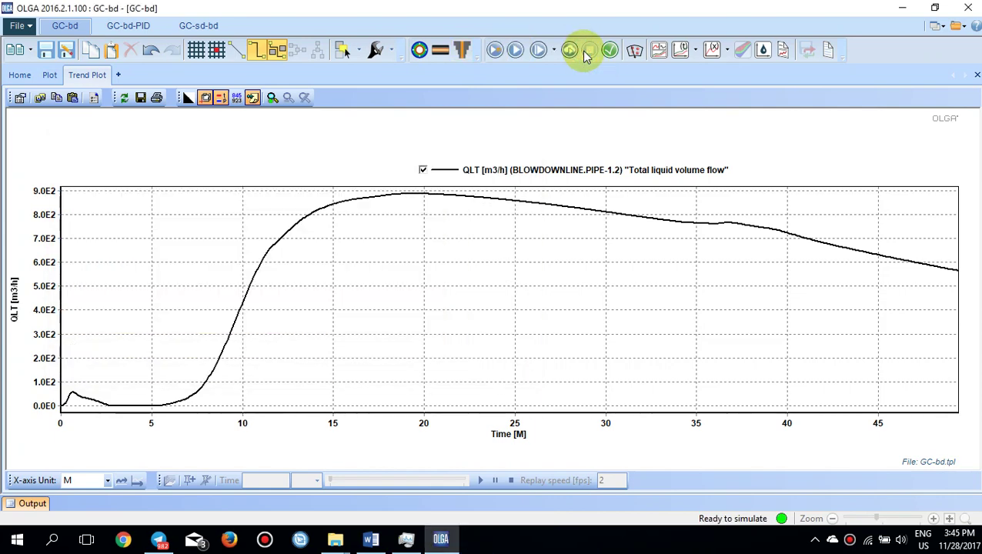
Set the C-LEAK manual controller's setpoint to 0.8 in GC-bd and run the case as a batch simulation.
left_click(19, 75)
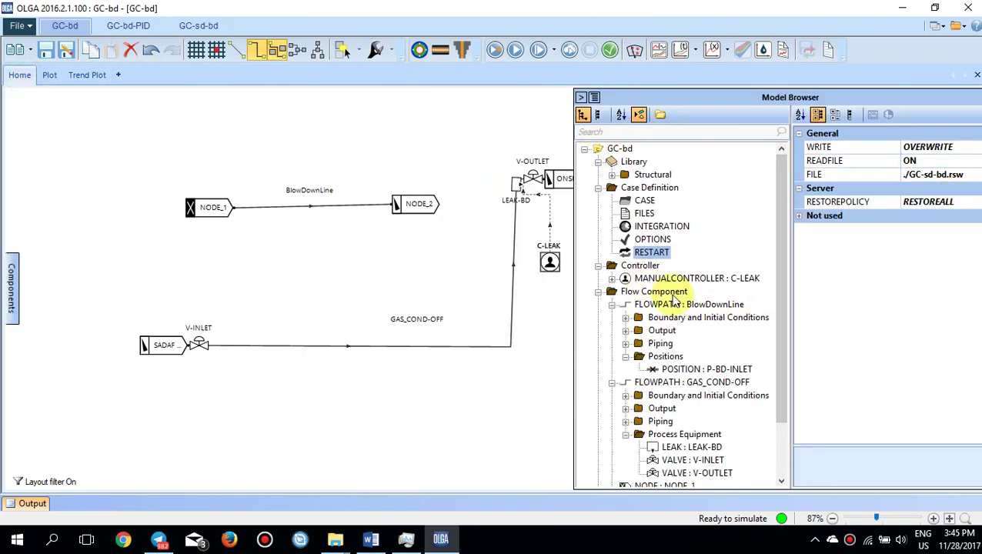
left_click(559, 246)
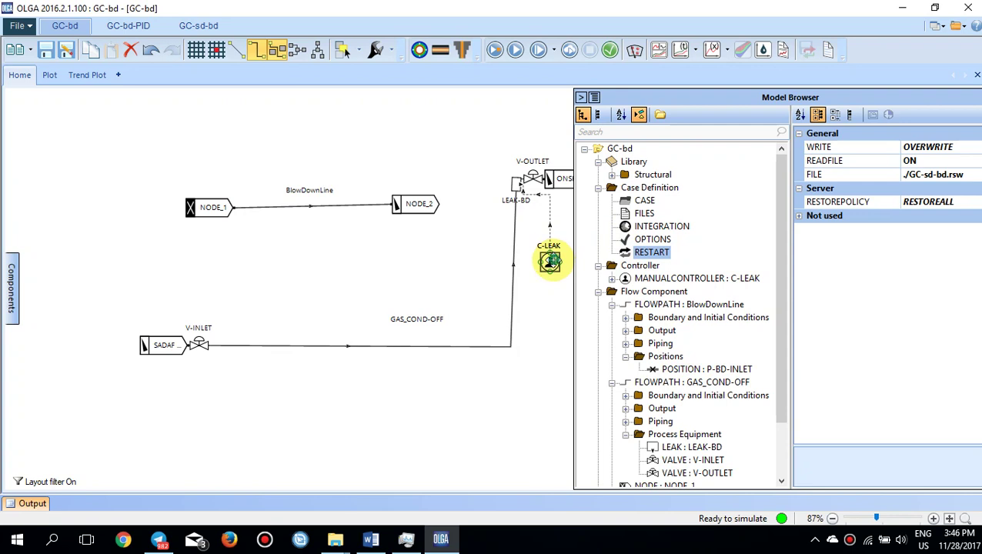
left_click(944, 298)
key("BackSpace")
key("BackSpace")
type(".8")
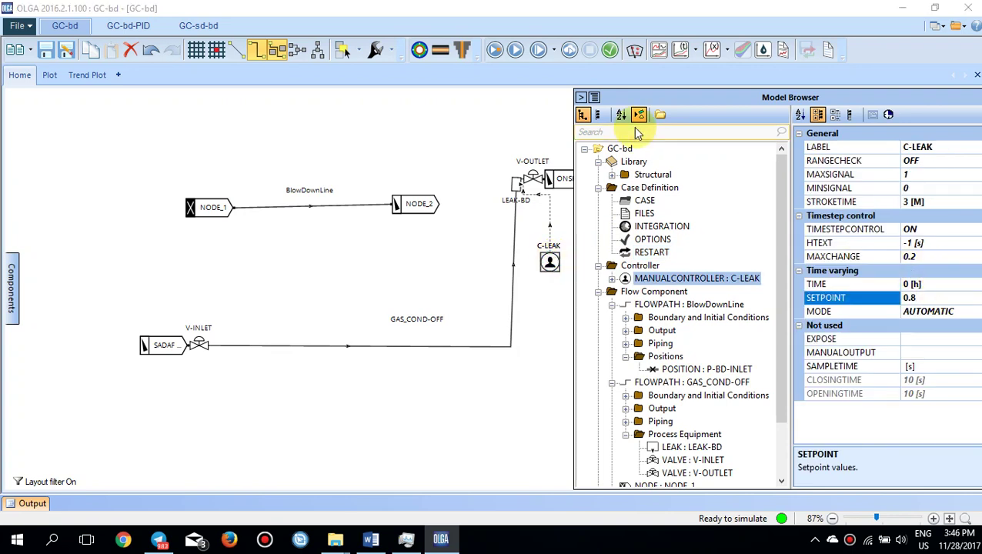
left_click(493, 51)
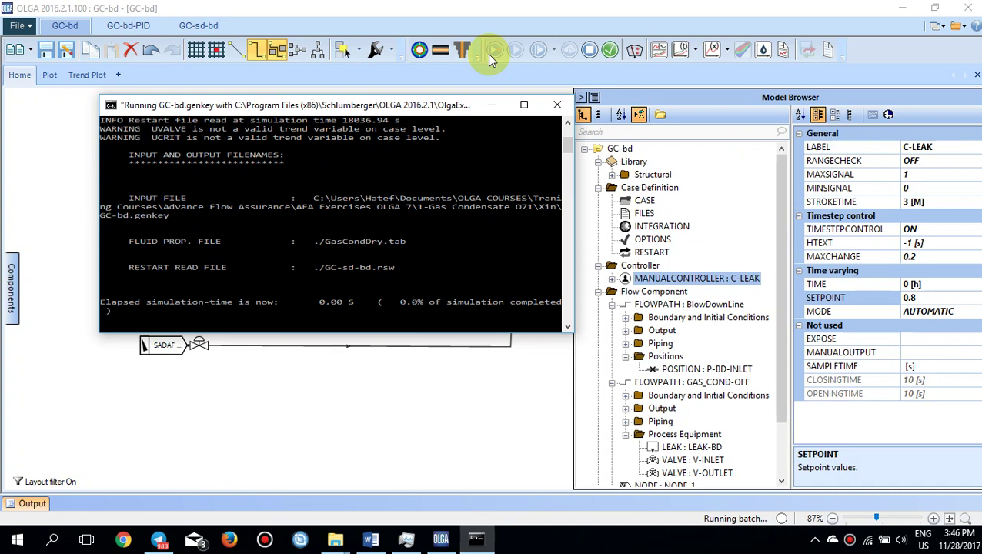
Refresh the GC-bd trend plot of BlowDownLine total liquid volume flow repeatedly during the run and examine the peak.
left_click(80, 74)
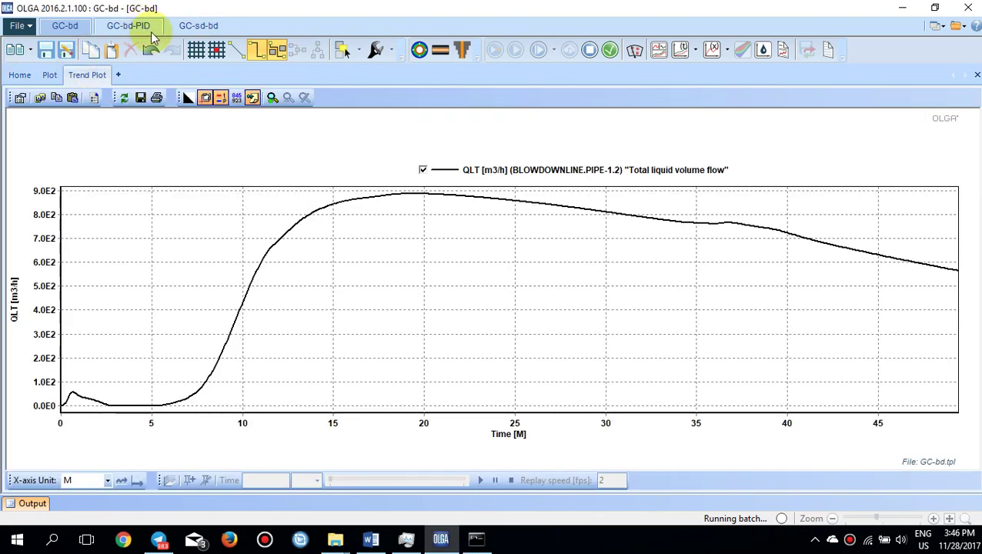
left_click(123, 98)
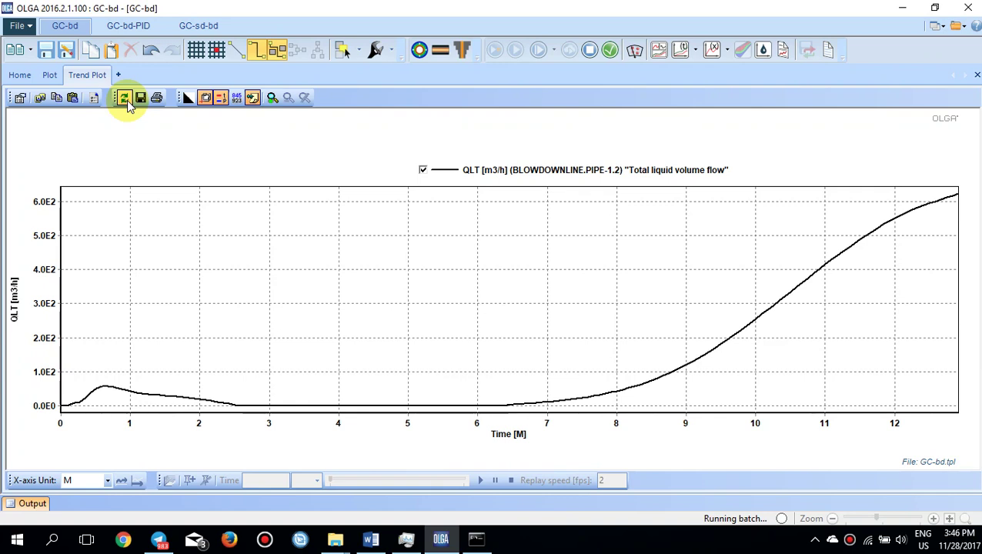
left_click(124, 98)
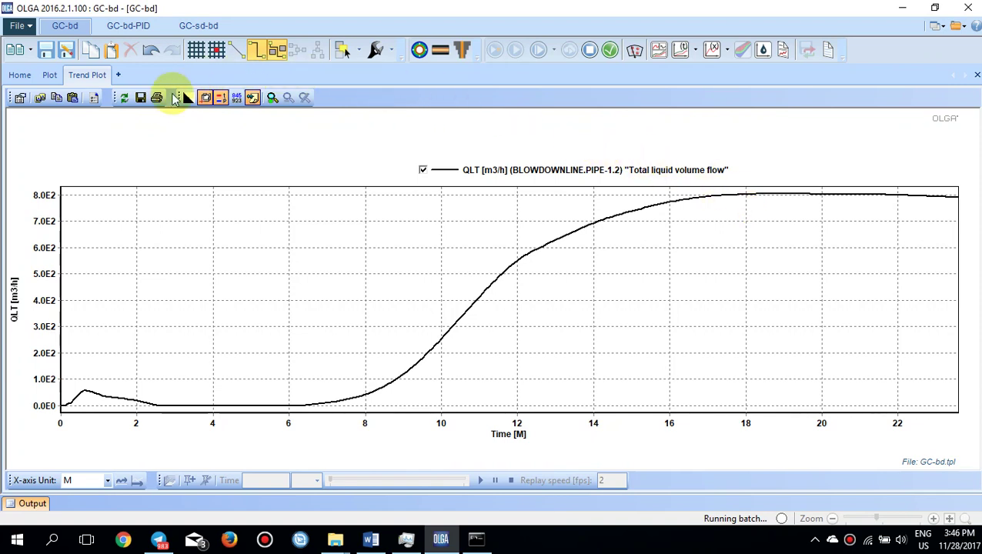
left_click(124, 102)
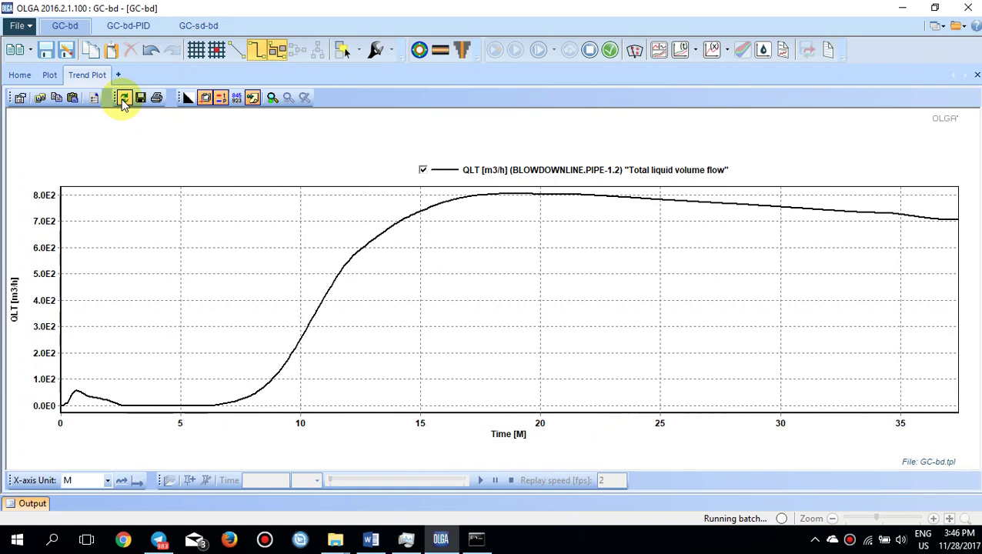
left_click(124, 102)
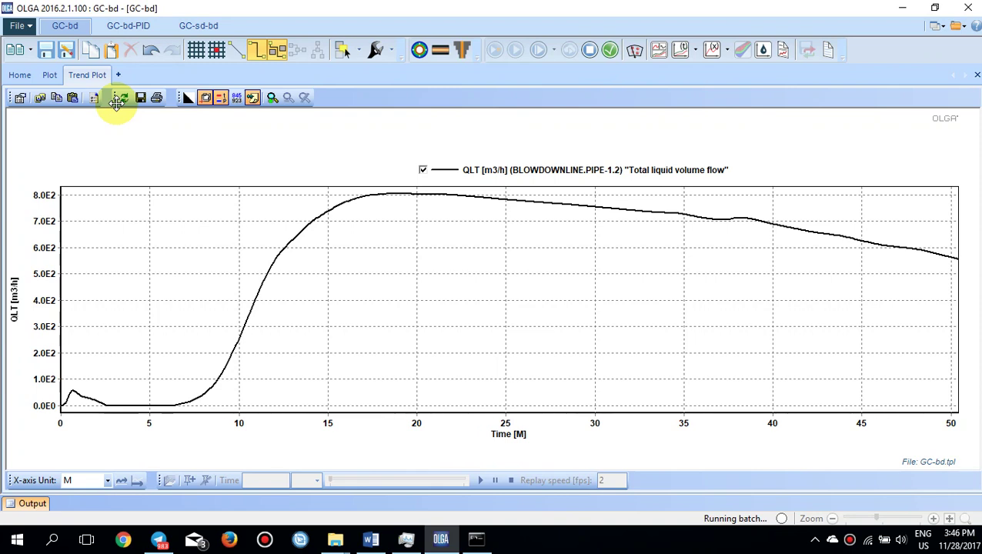
left_click(121, 101)
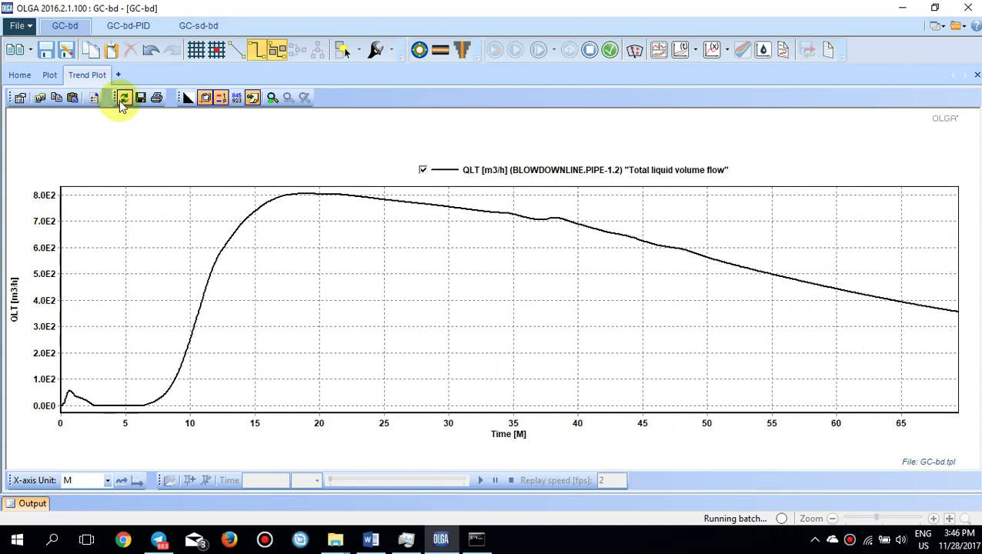
Switch to the GC-bd-PID case and examine the signal connections between FLOW-TM, C-LEAK and LEAK-BD, including the transmitter's properties.
left_click(20, 82)
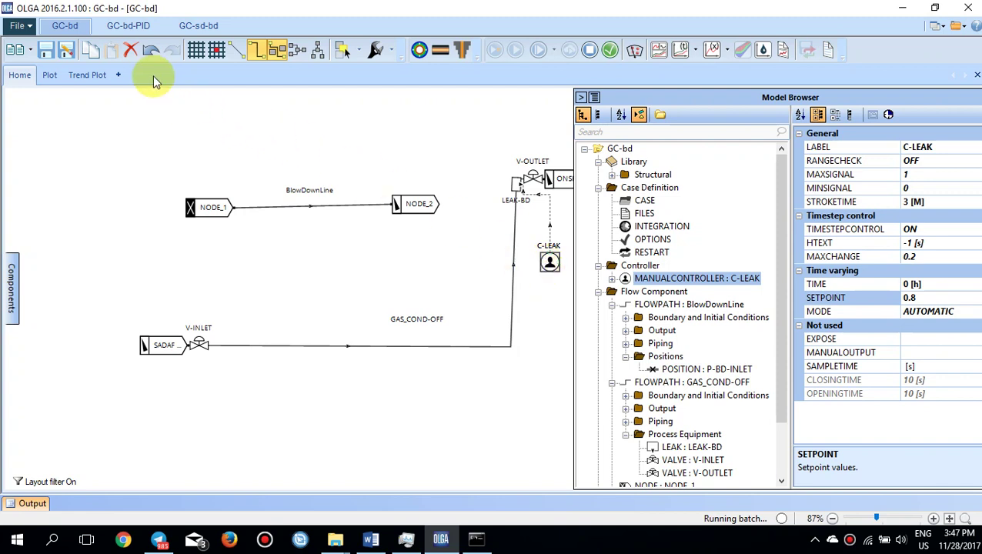
left_click(125, 25)
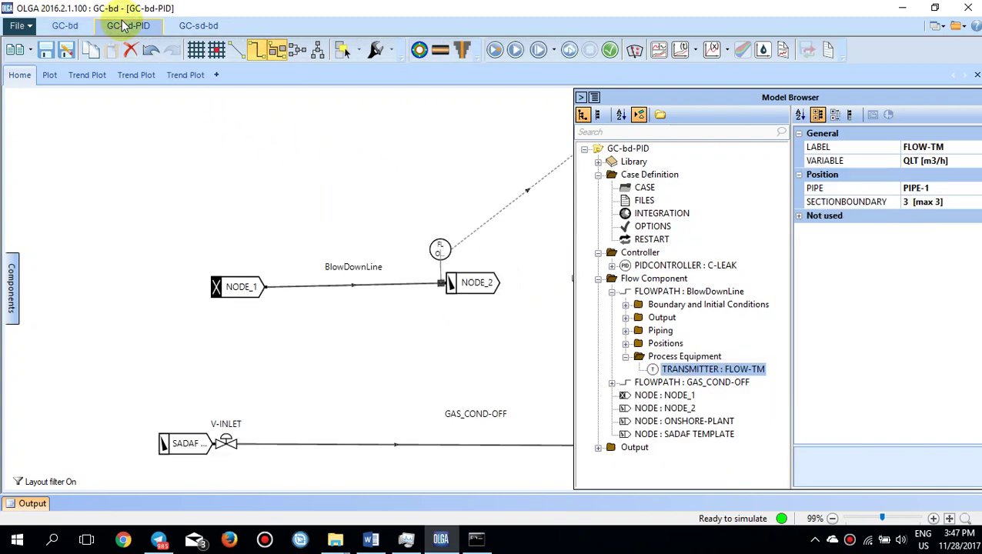
left_click_drag(624, 96, 710, 85)
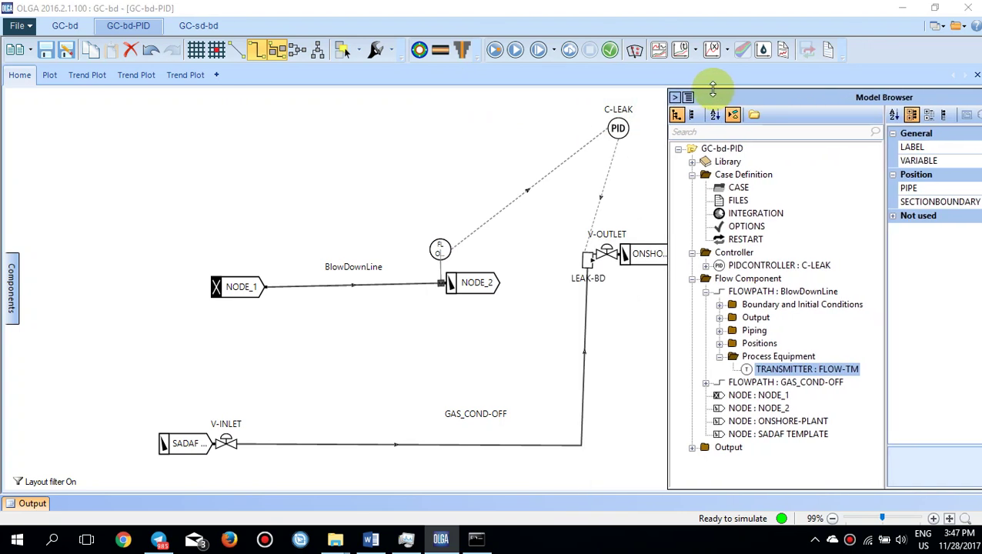
left_click(571, 153)
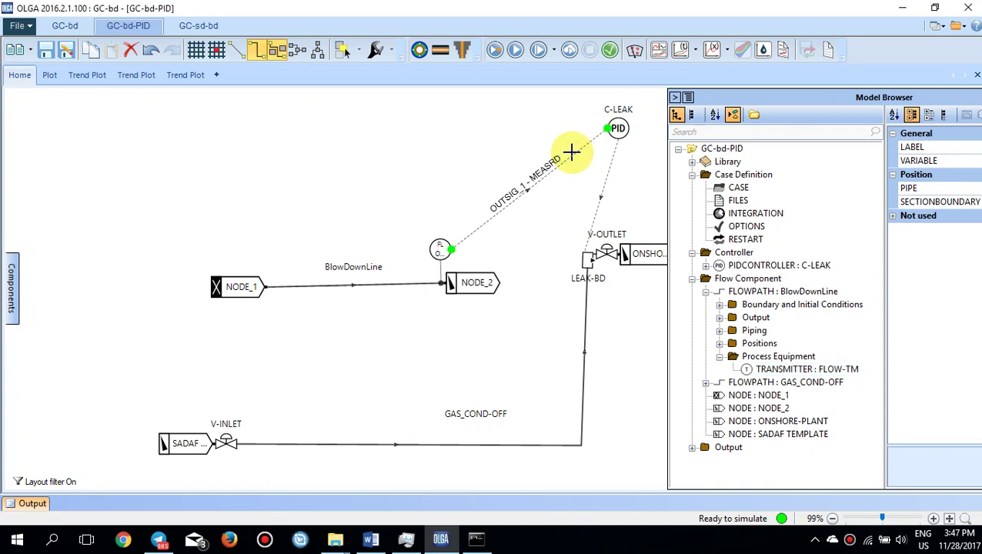
left_click(606, 176)
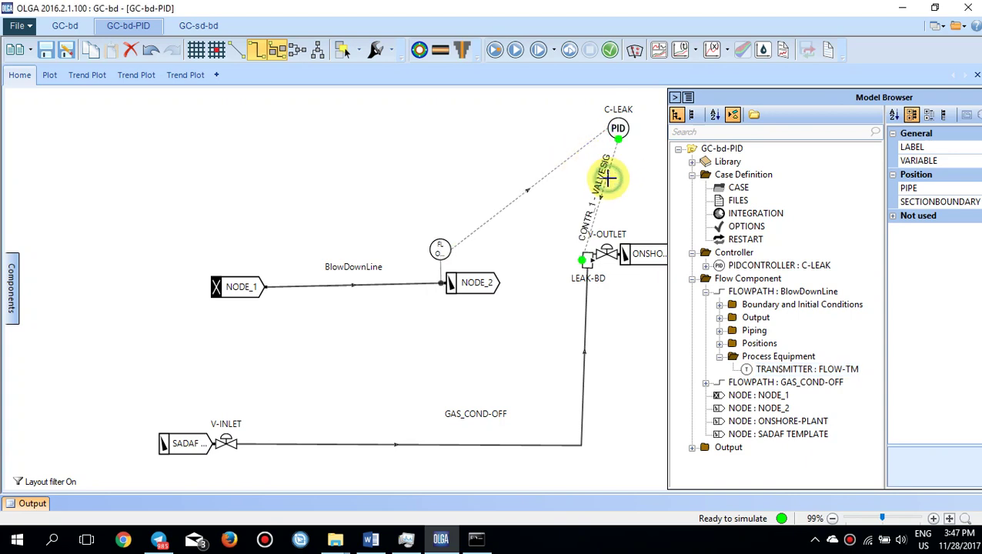
left_click(454, 253)
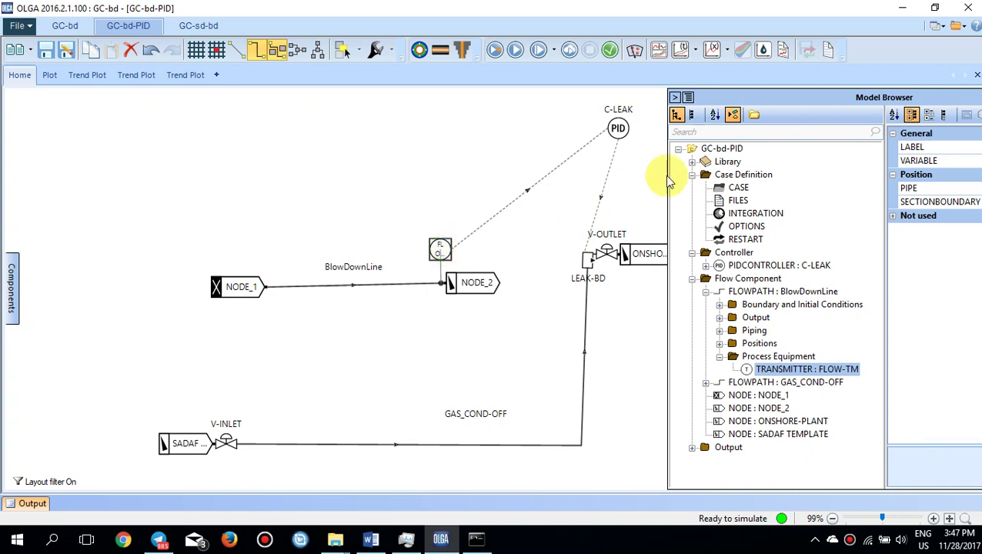
left_click_drag(755, 93, 667, 94)
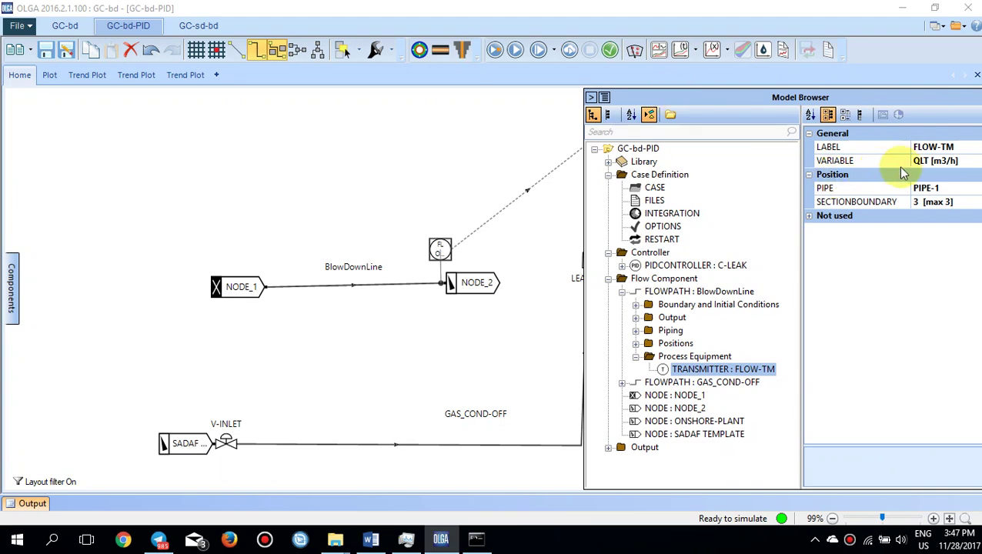
Inspect the properties of the LEAK-BD leak and the setpoint of the C-LEAK PID controller.
left_click_drag(738, 98, 857, 137)
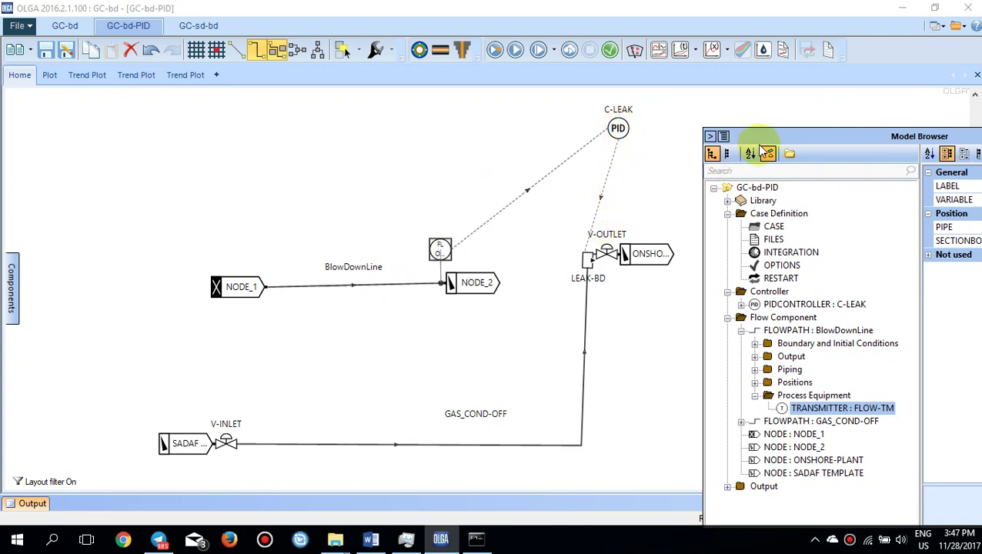
left_click_drag(766, 139, 729, 44)
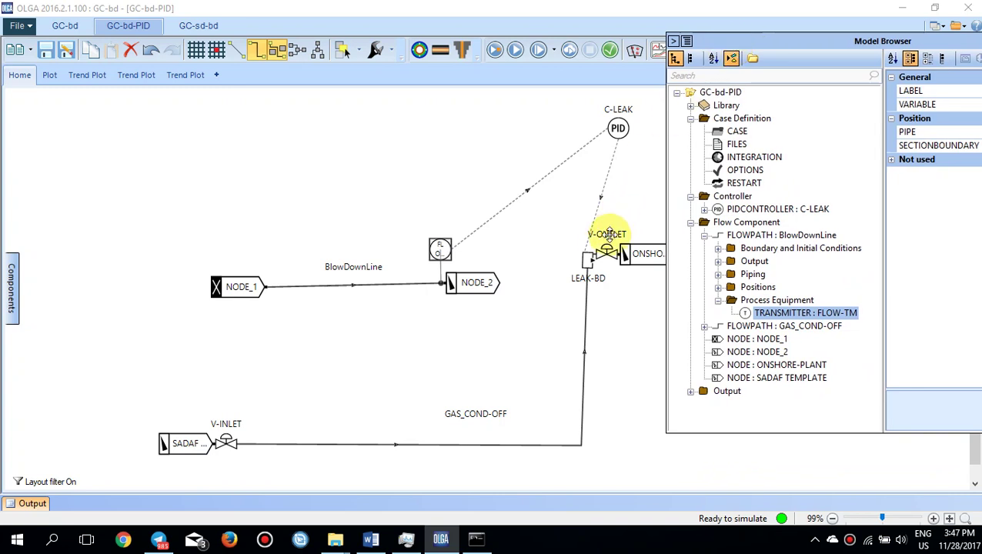
left_click(591, 256)
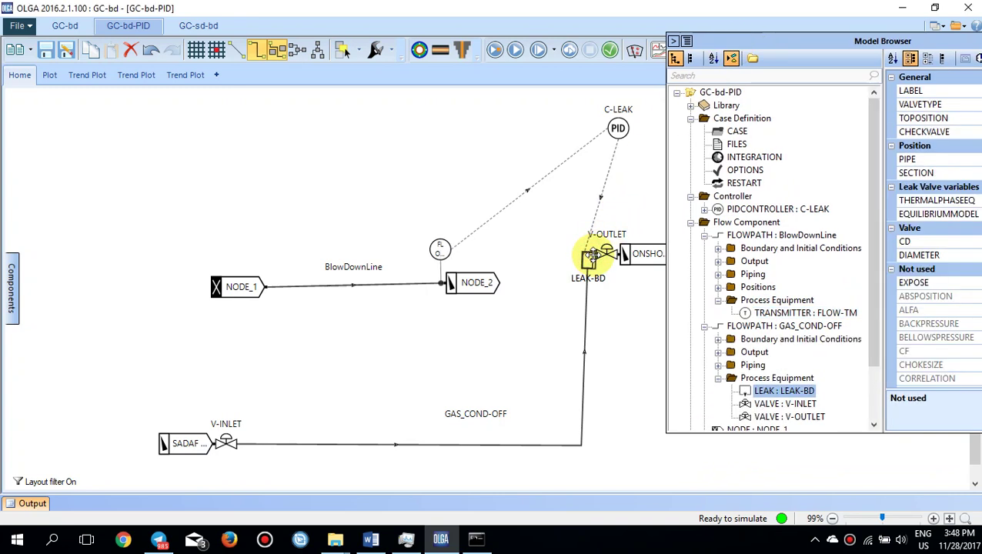
left_click(619, 127)
left_click_drag(788, 47, 653, 37)
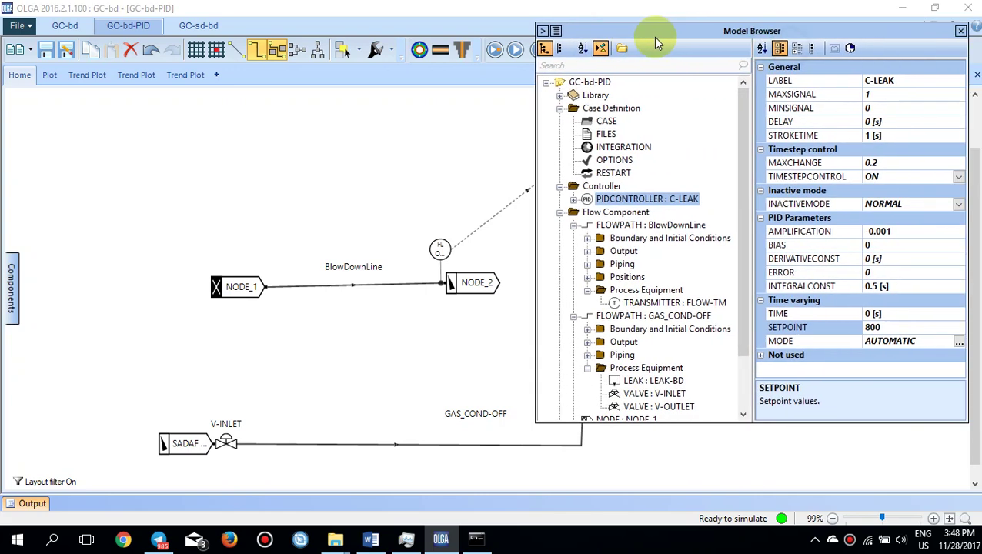
left_click(881, 330)
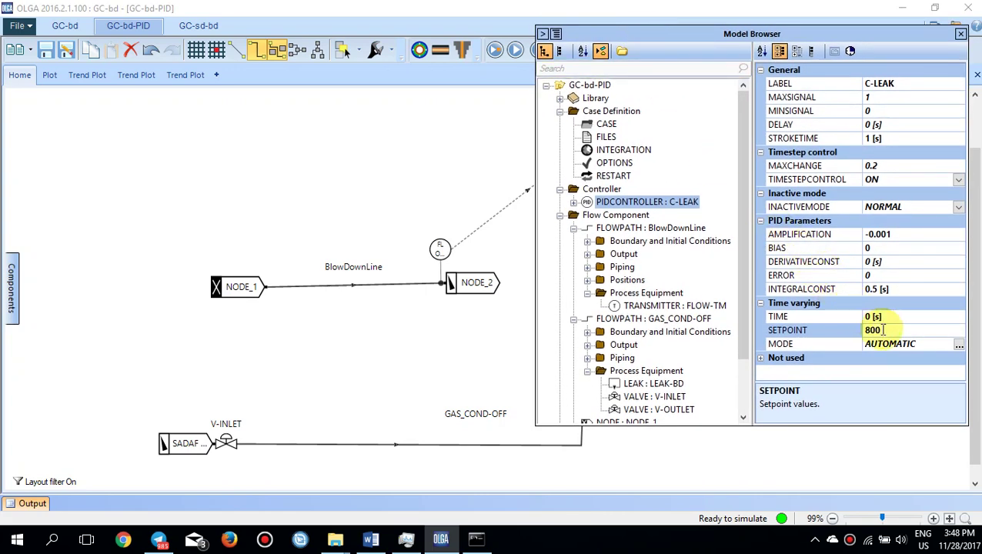
Recheck the measured variable and pipe position of the FLOW-TM transmitter on BlowDownLine.
left_click(441, 250)
left_click_drag(715, 38, 127, 27)
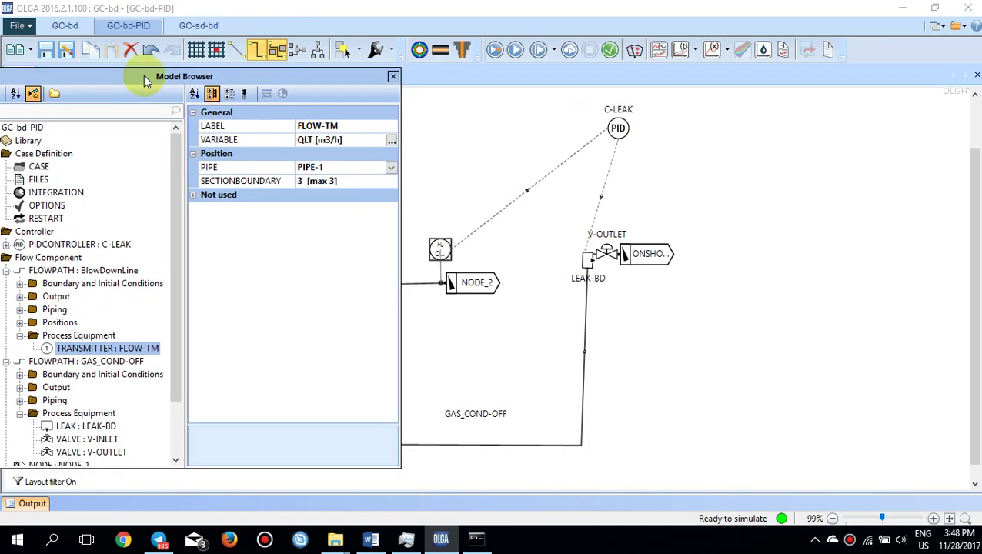
left_click(429, 240)
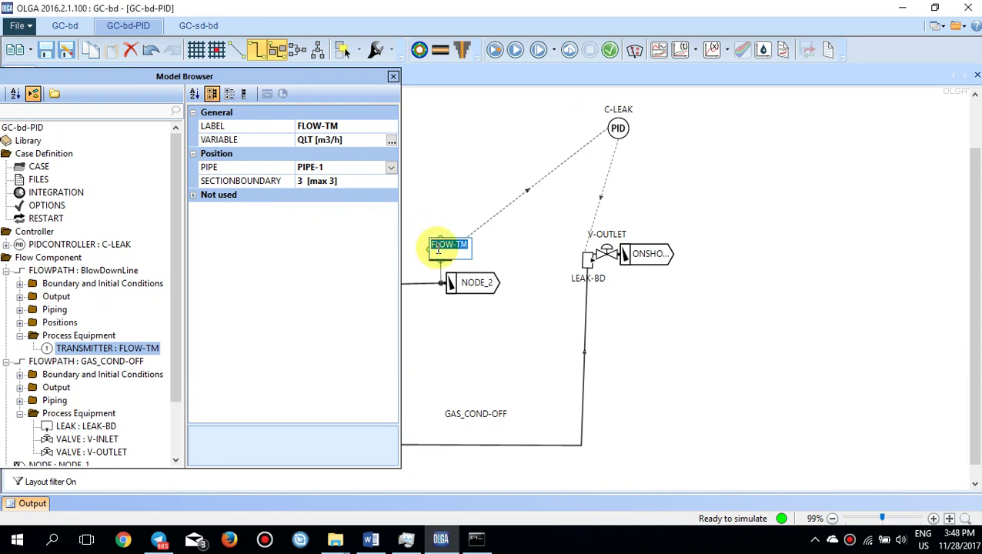
left_click(458, 176)
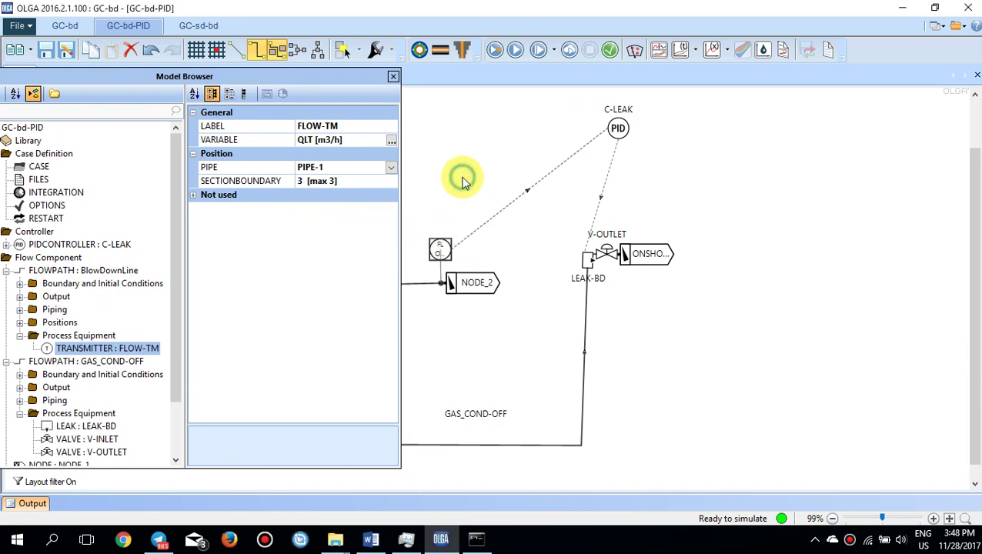
left_click(447, 248)
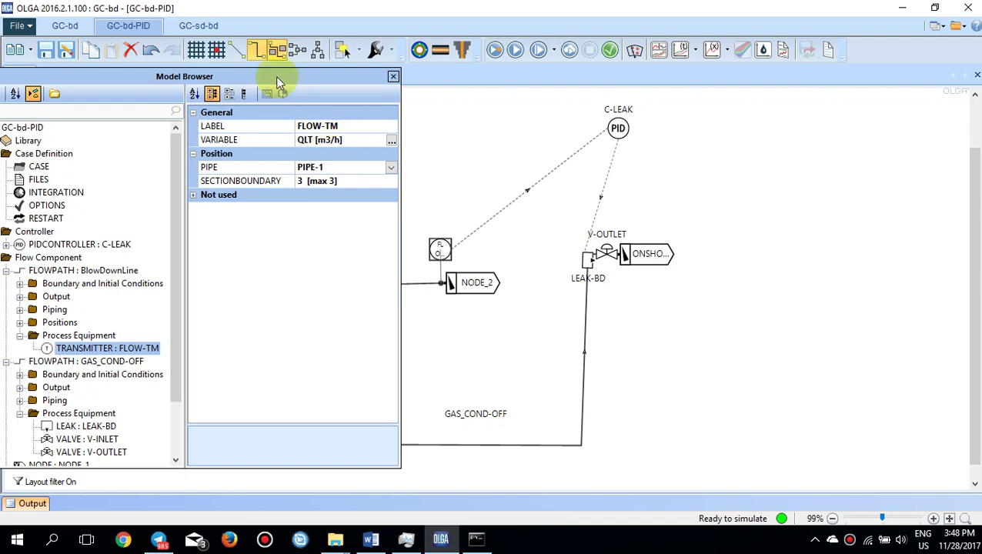
Review the C-LEAK PID controller's amplification, integral constant and setpoint alongside the flow diagram.
left_click_drag(274, 74, 921, 91)
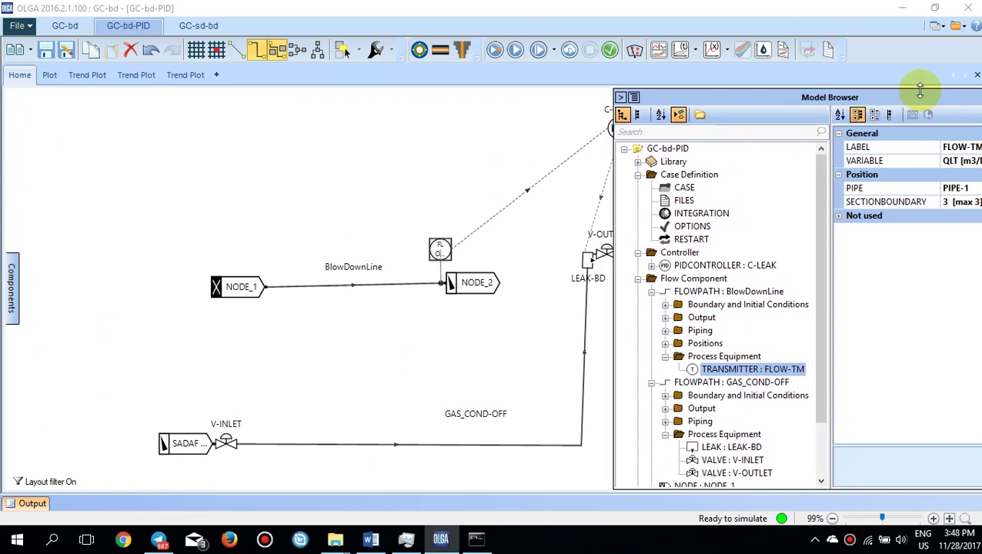
left_click(611, 131)
left_click_drag(739, 100, 612, 64)
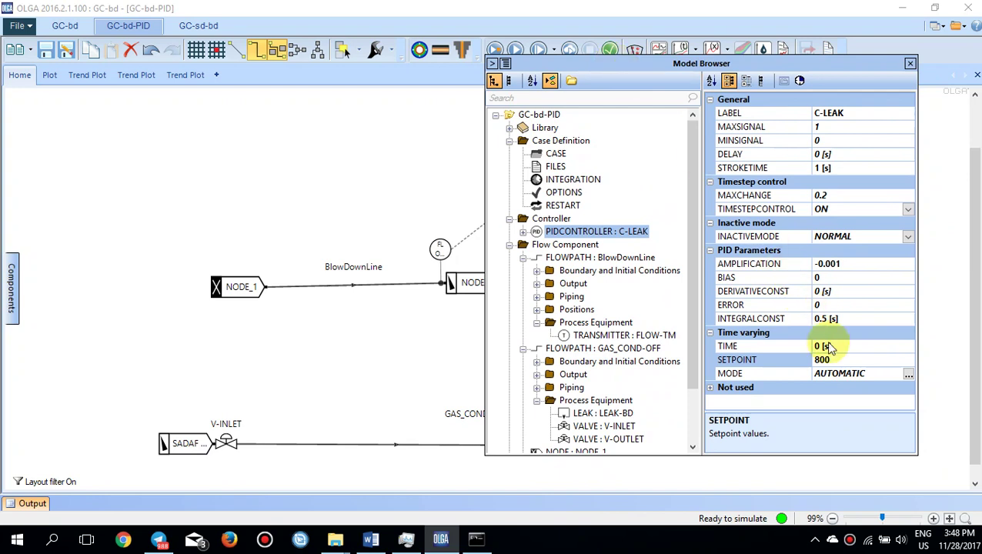
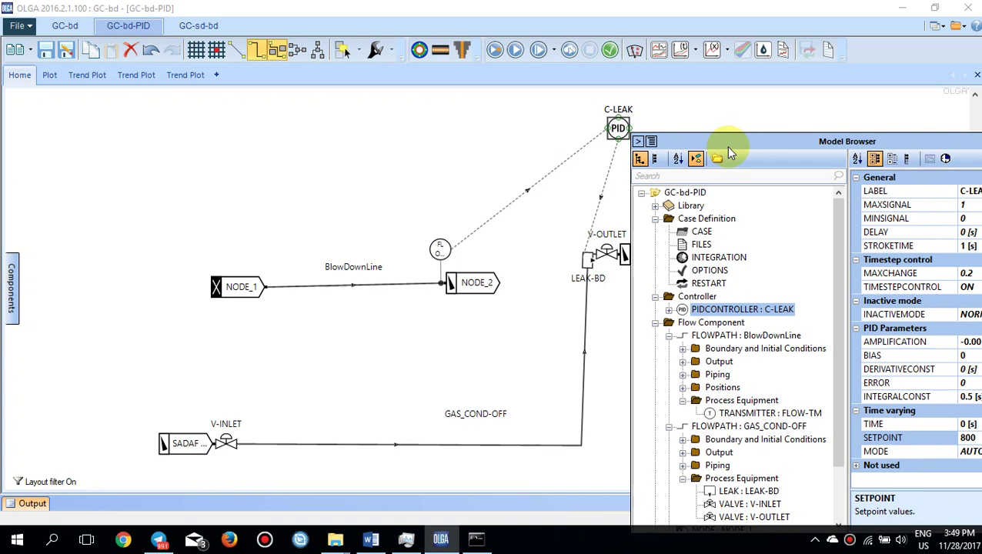
left_click_drag(726, 145, 718, 145)
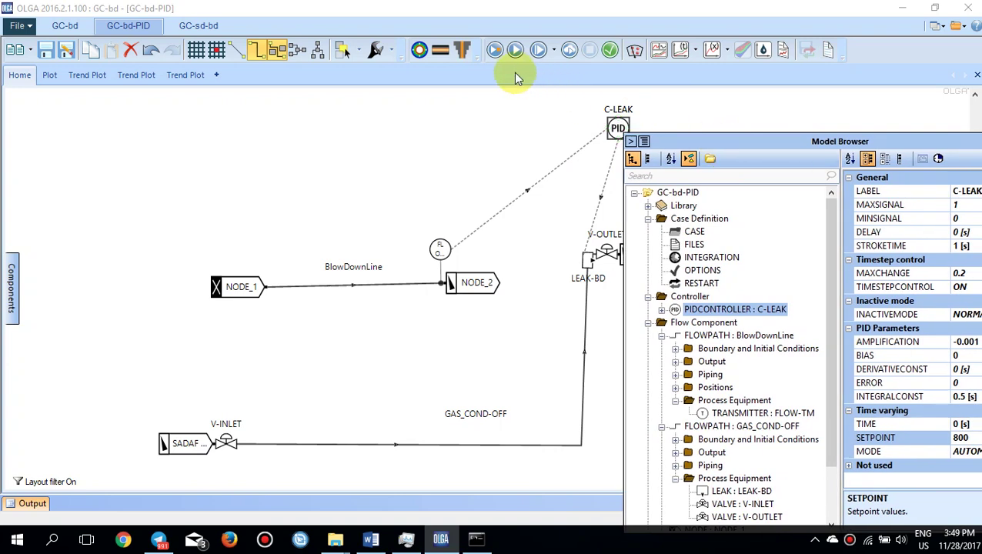
Run the GC-bd-PID case as a batch simulation and close the console window of the finished GC-bd run.
left_click(496, 52)
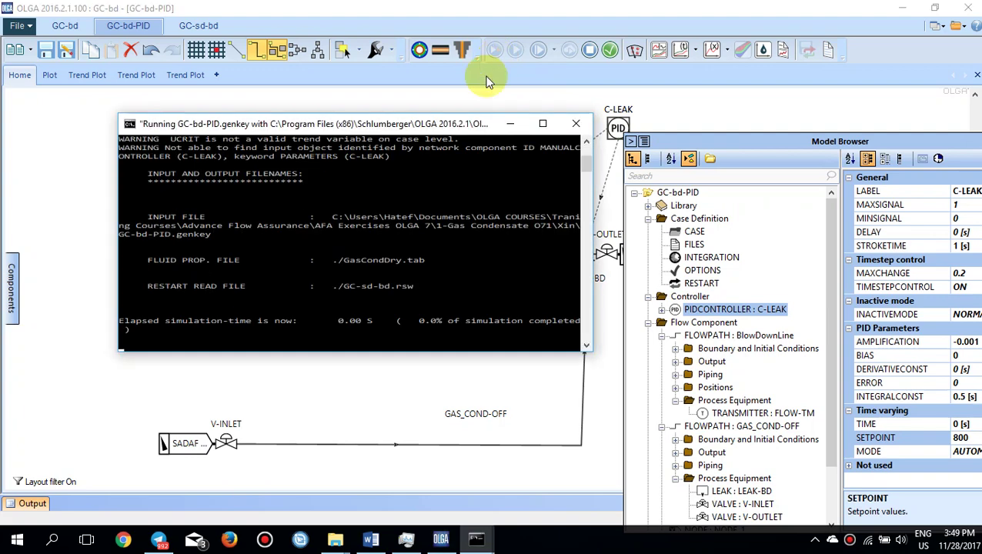
mouse_move(471, 541)
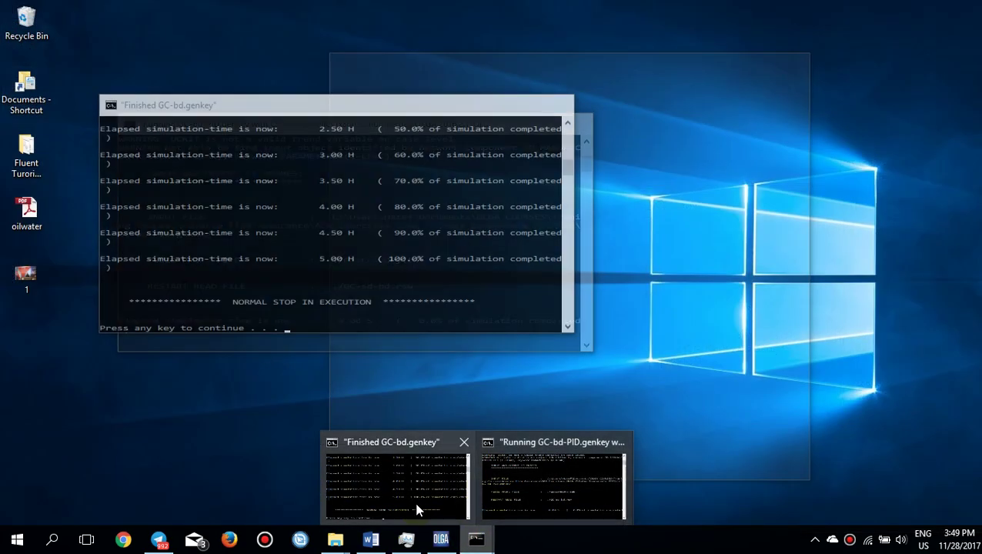
left_click(414, 502)
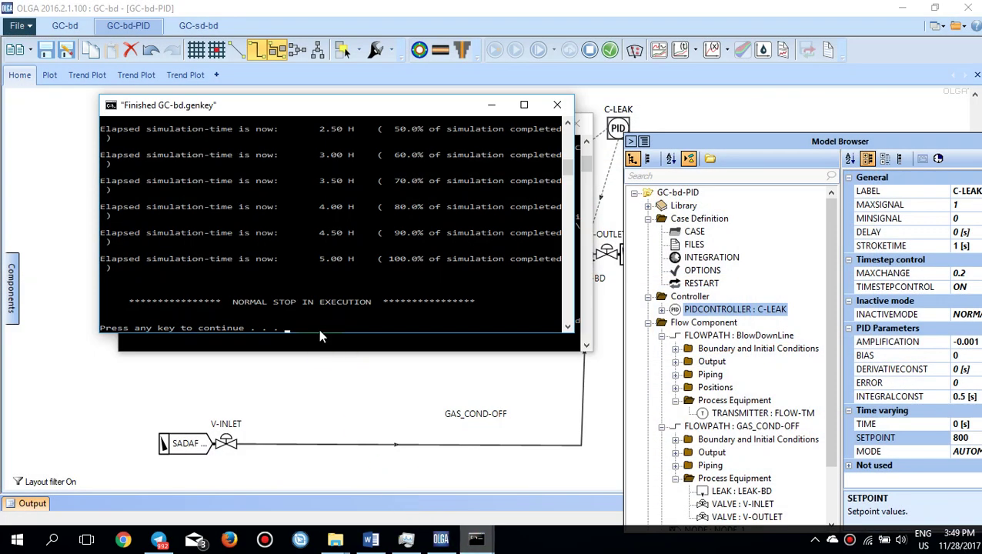
key("Return")
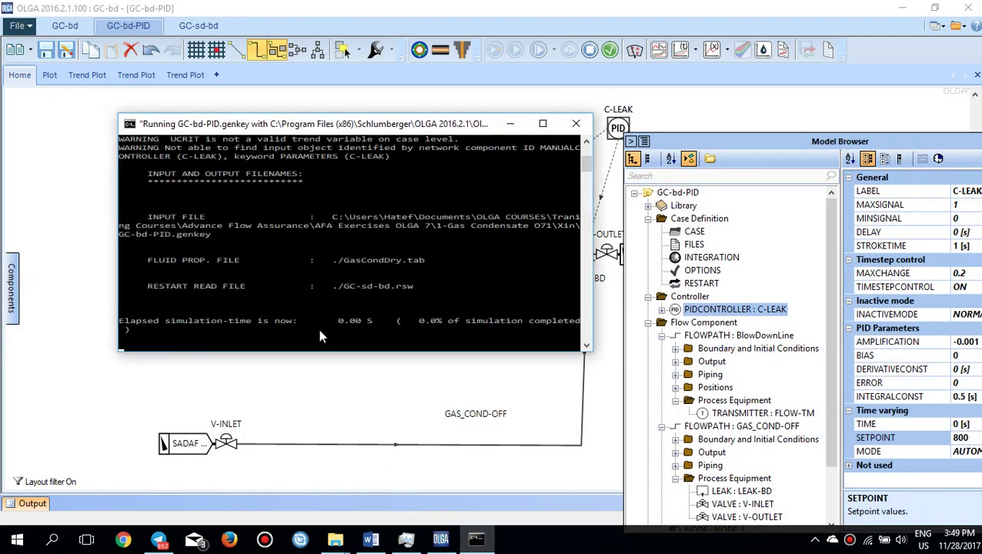
Follow the C-LEAK controller output trend of GC-bd-PID by repeatedly reloading it while the batch simulation runs.
left_click(76, 85)
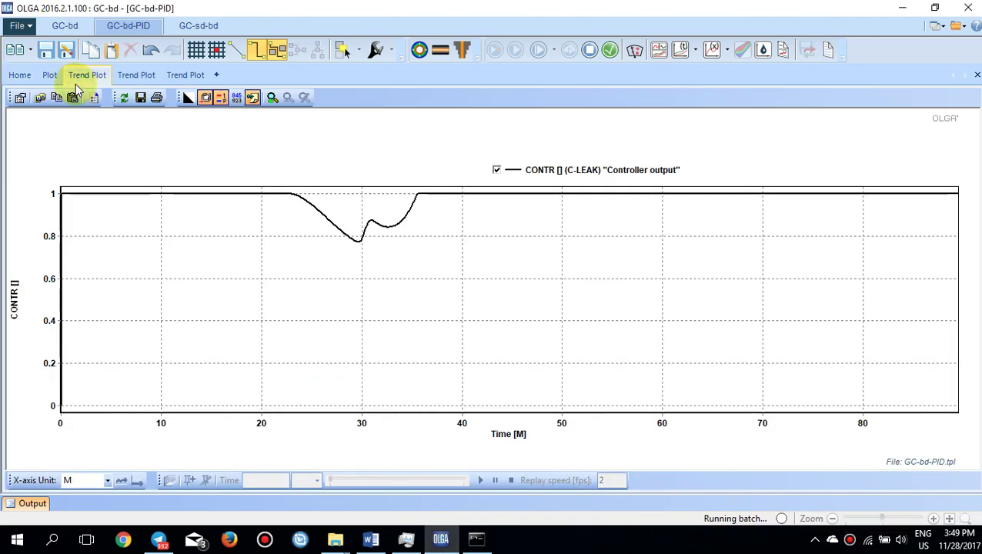
left_click(125, 98)
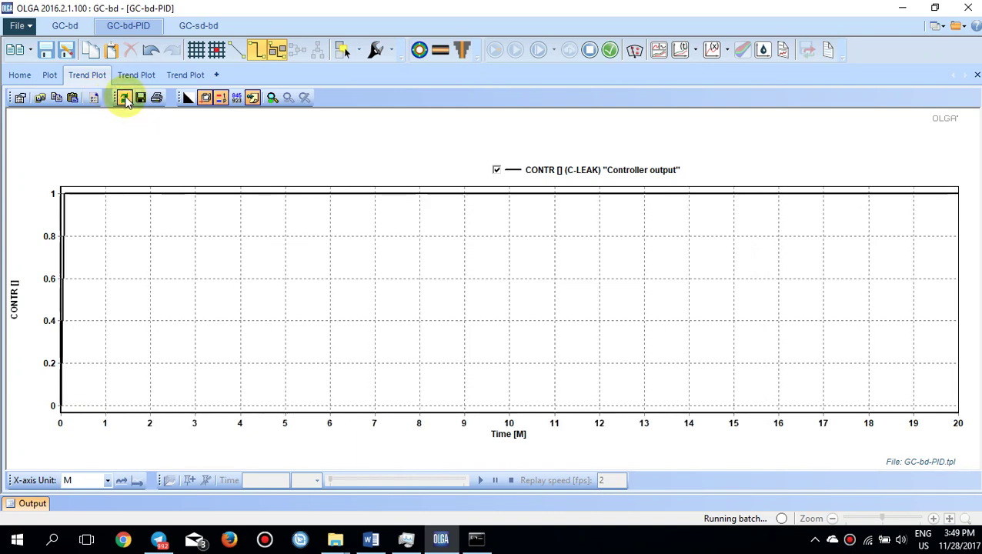
left_click(124, 98)
left_click(125, 99)
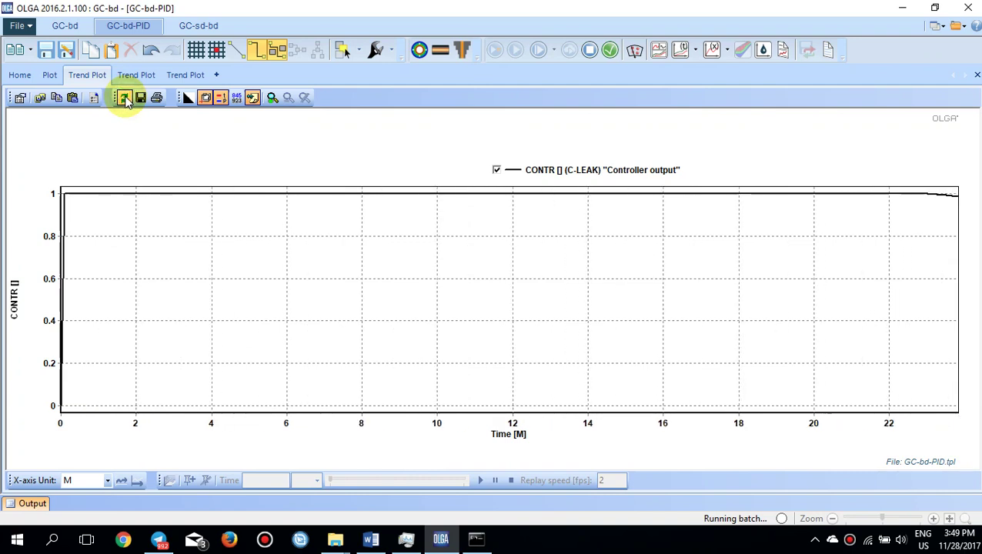
left_click(124, 99)
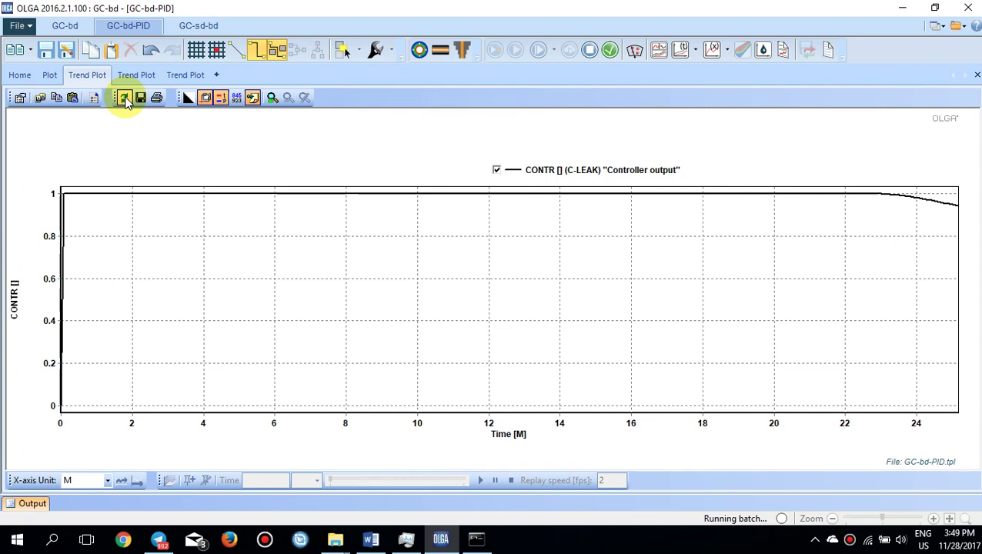
left_click(125, 99)
left_click(124, 99)
Reload the total liquid volume flow trend for BLOWDOWNLINE.PIPE-1.2 and close the LEAK-BD leakage mass flow trend plot.
left_click(137, 81)
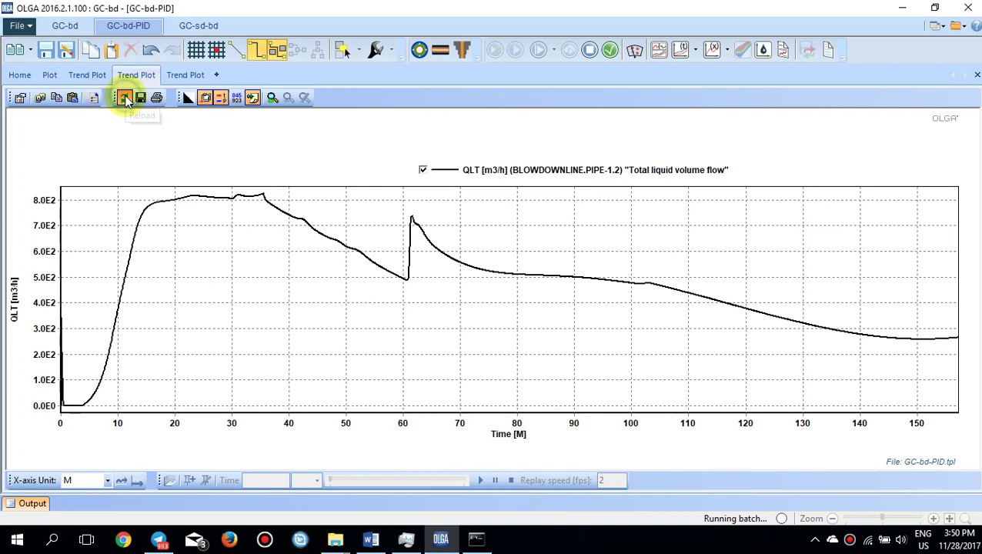
left_click(124, 99)
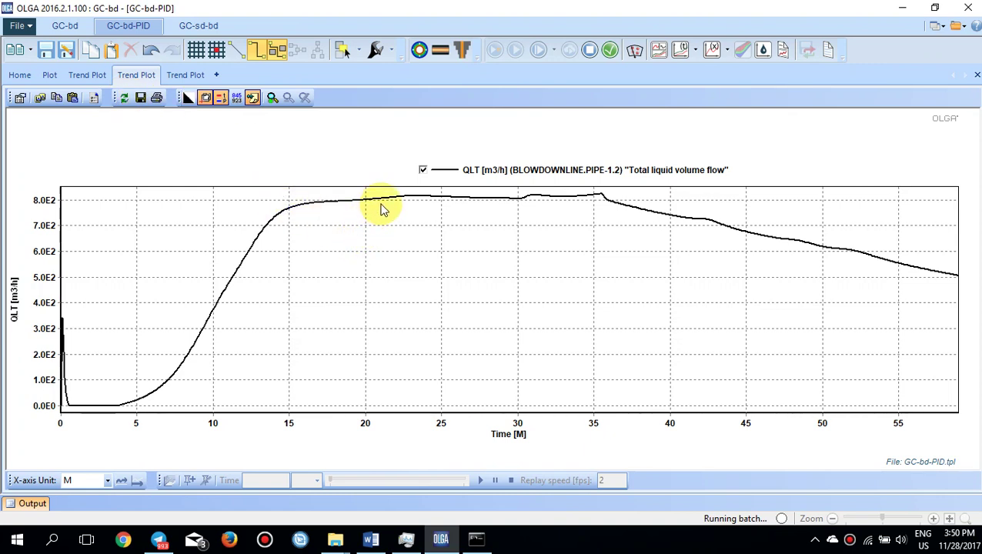
left_click(184, 75)
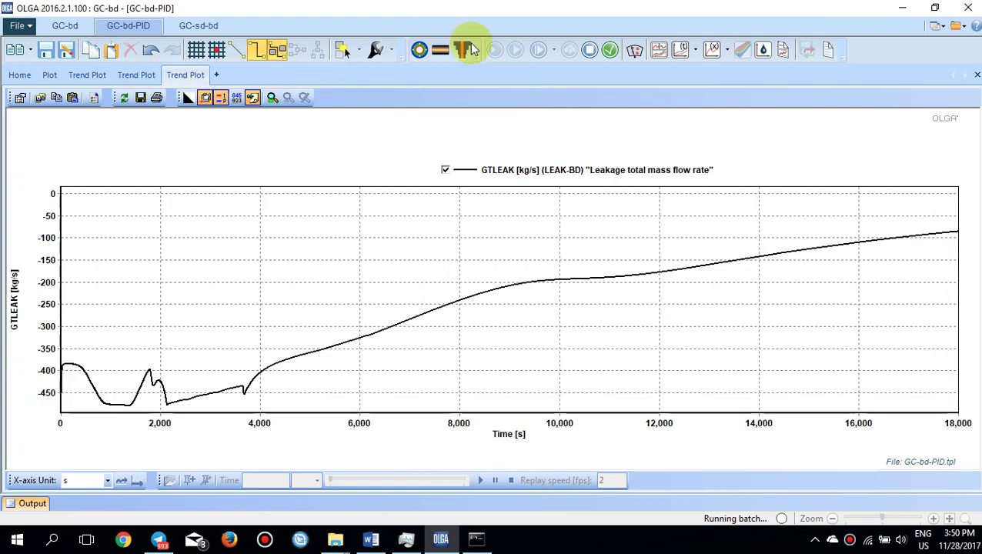
left_click(977, 75)
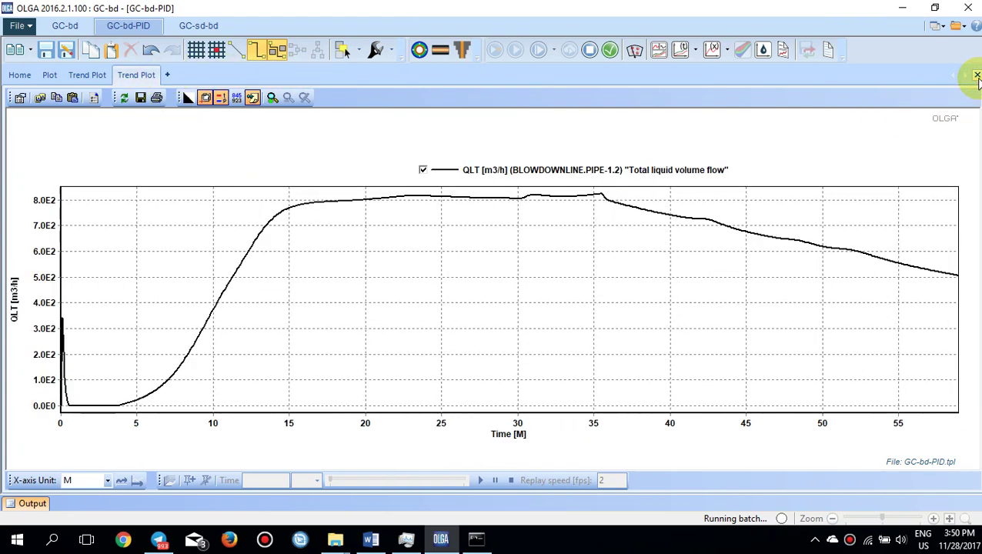
Compare the reloaded C-LEAK controller output with the updated blowdown liquid flow trend and return to the flow diagram.
left_click(83, 75)
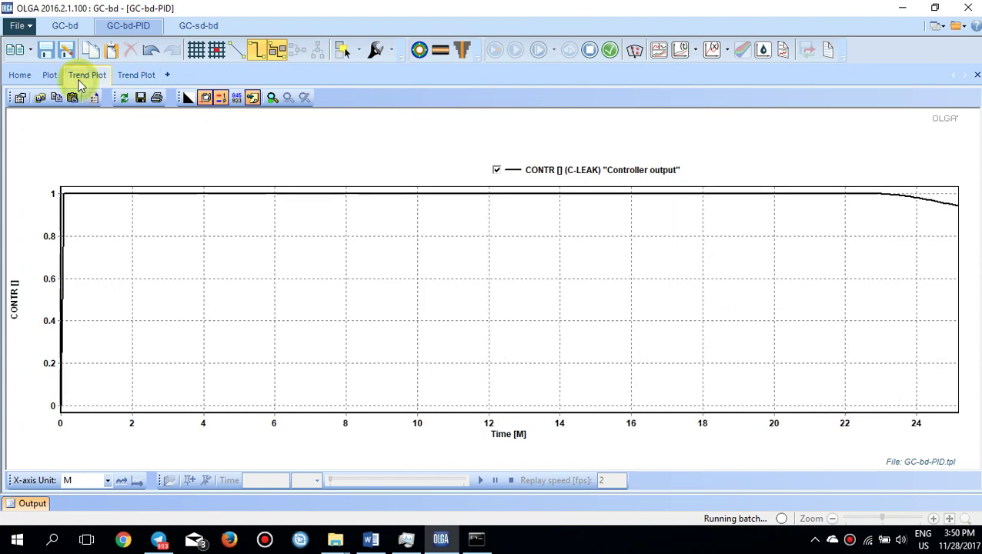
left_click(125, 99)
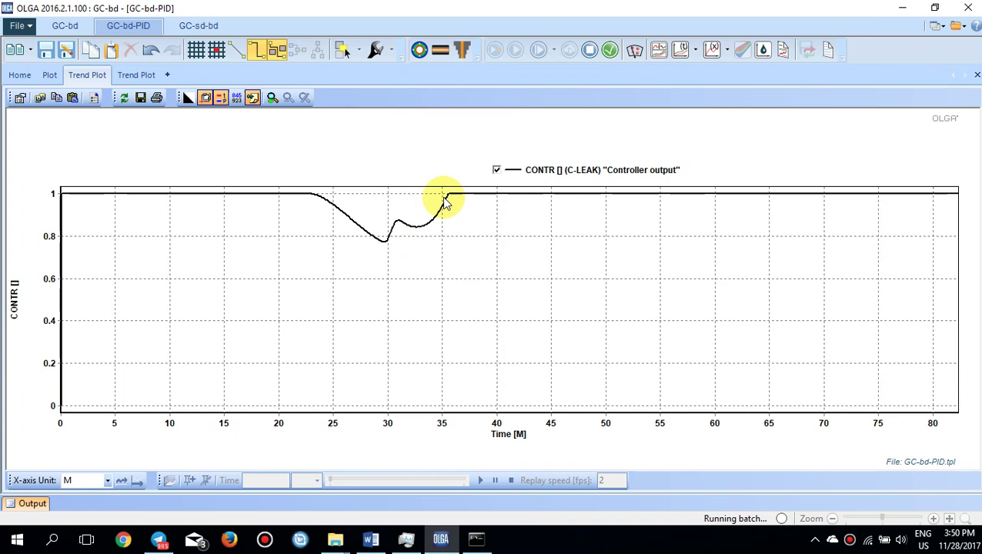
left_click(137, 77)
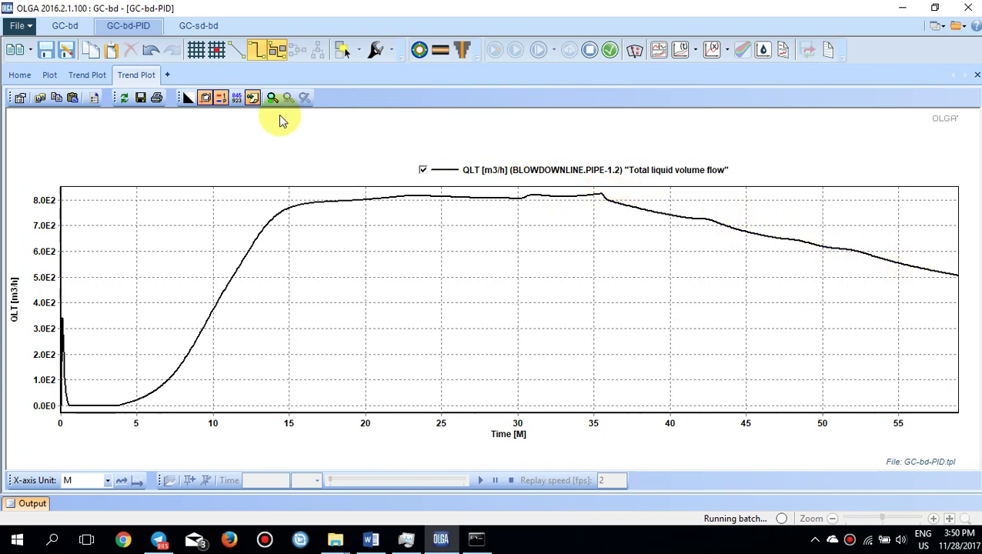
left_click(125, 99)
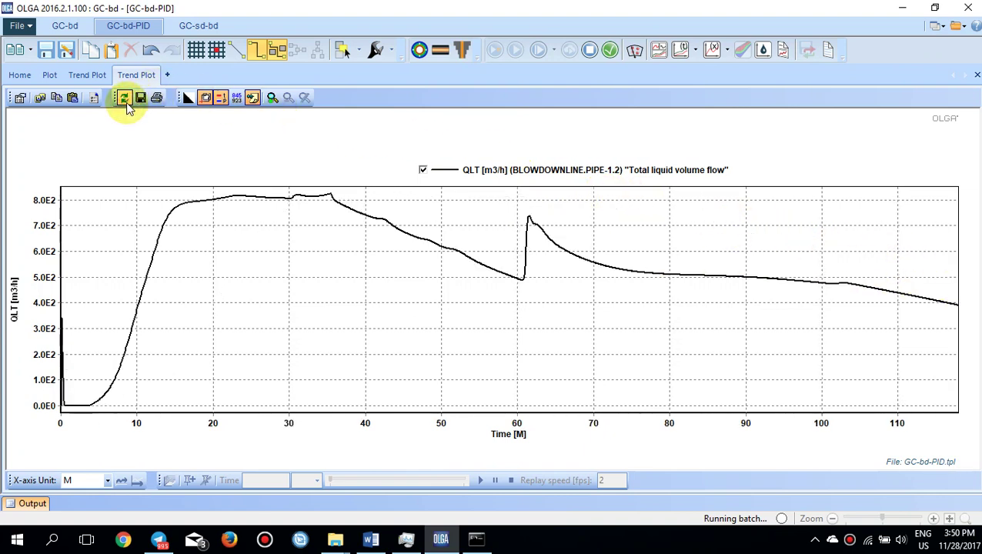
left_click(124, 98)
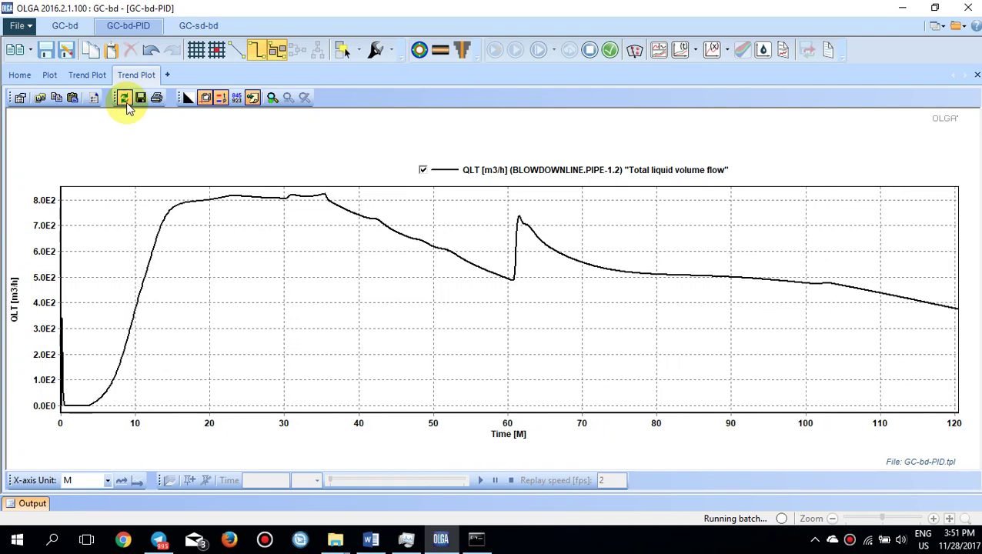
left_click(15, 81)
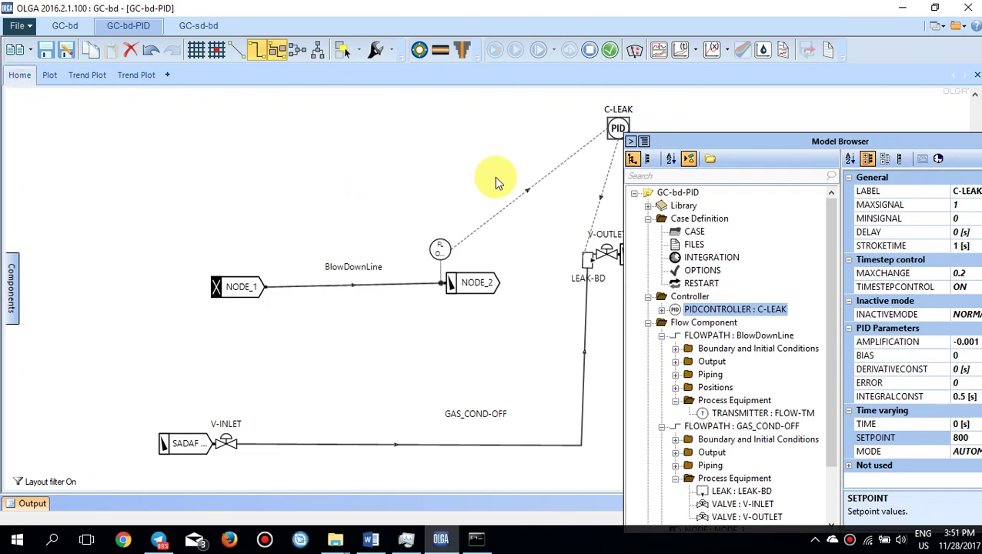